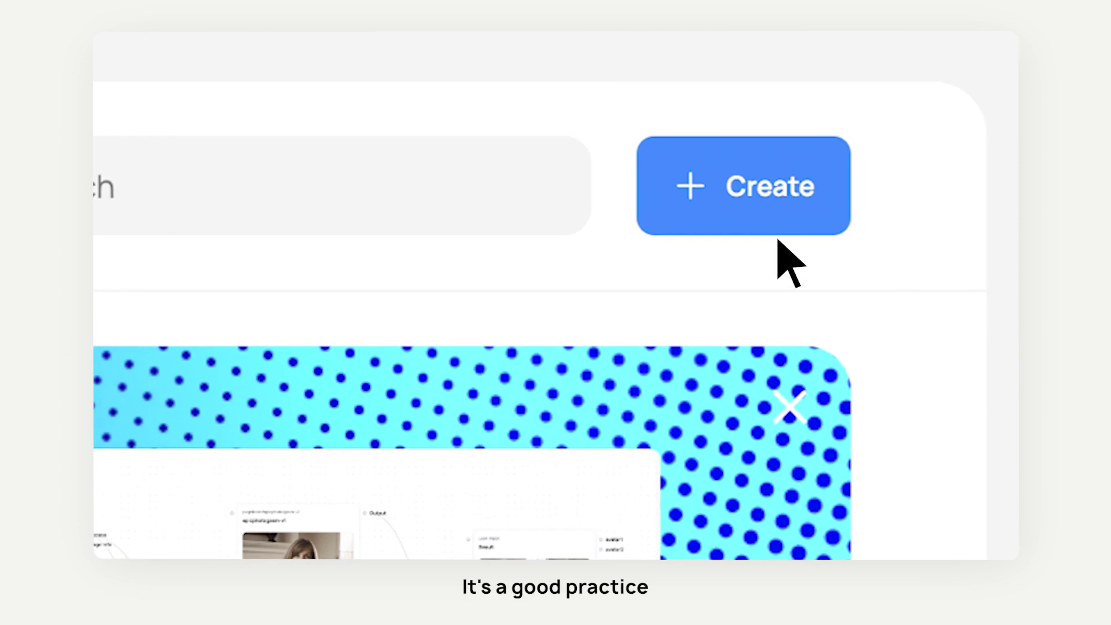
Step: Create a new flow, which opens as 'Demo: AI editors' with an empty canvas
{"action": "left_click", "coordinate": [707, 197]}
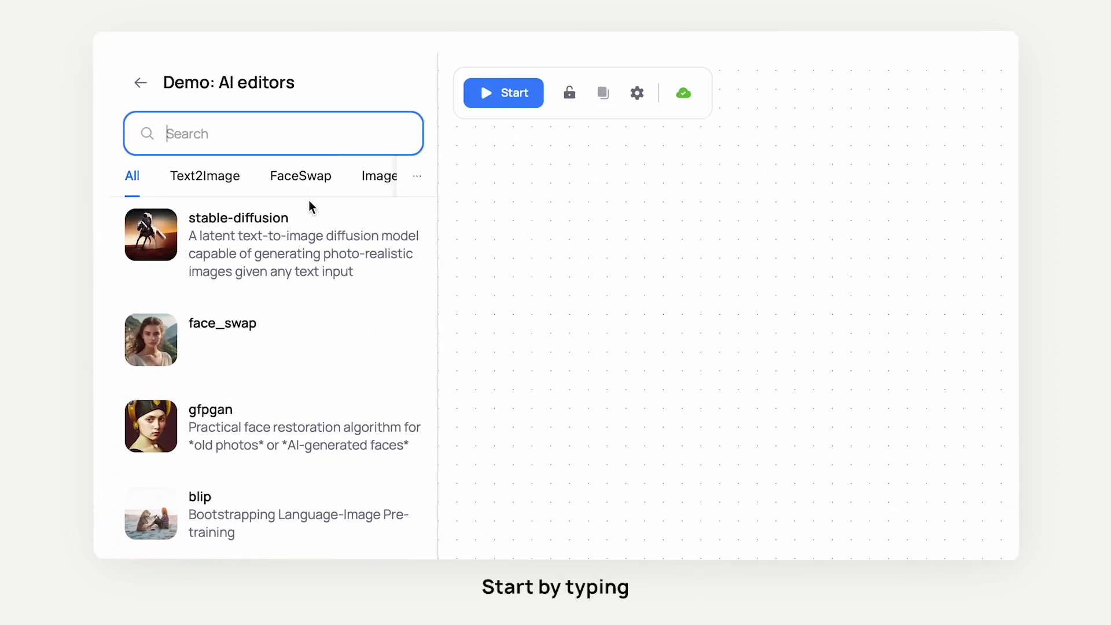
Step: Add a User-Defined Input Form node and give its form a 'product' text field
{"action": "type", "text": "user in"}
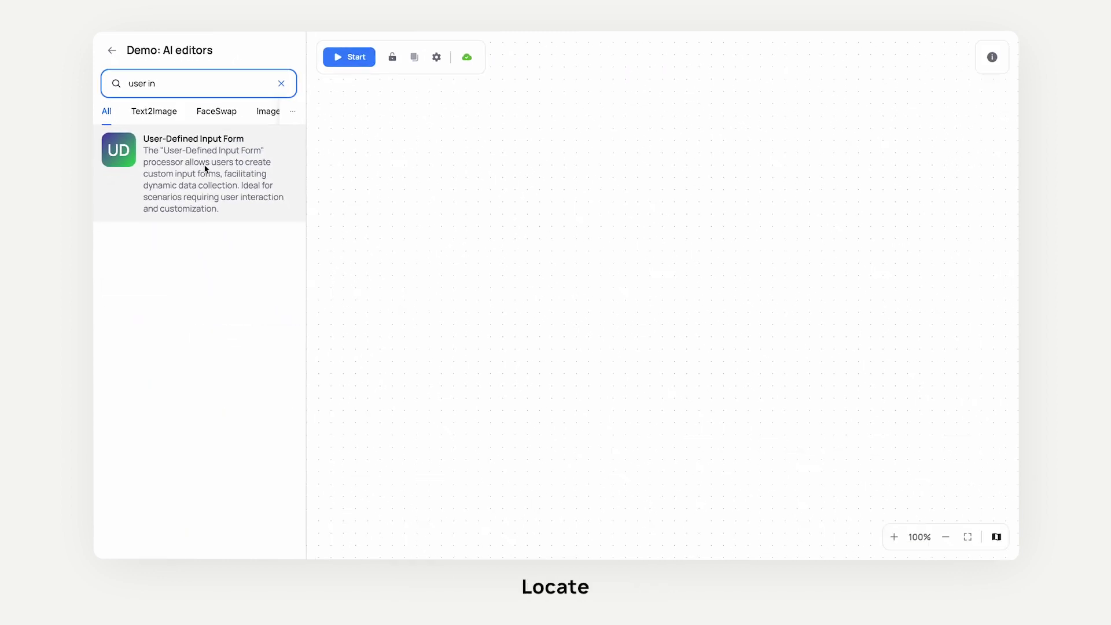
{"action": "left_click_drag", "start_coordinate": [205, 168], "coordinate": [486, 394]}
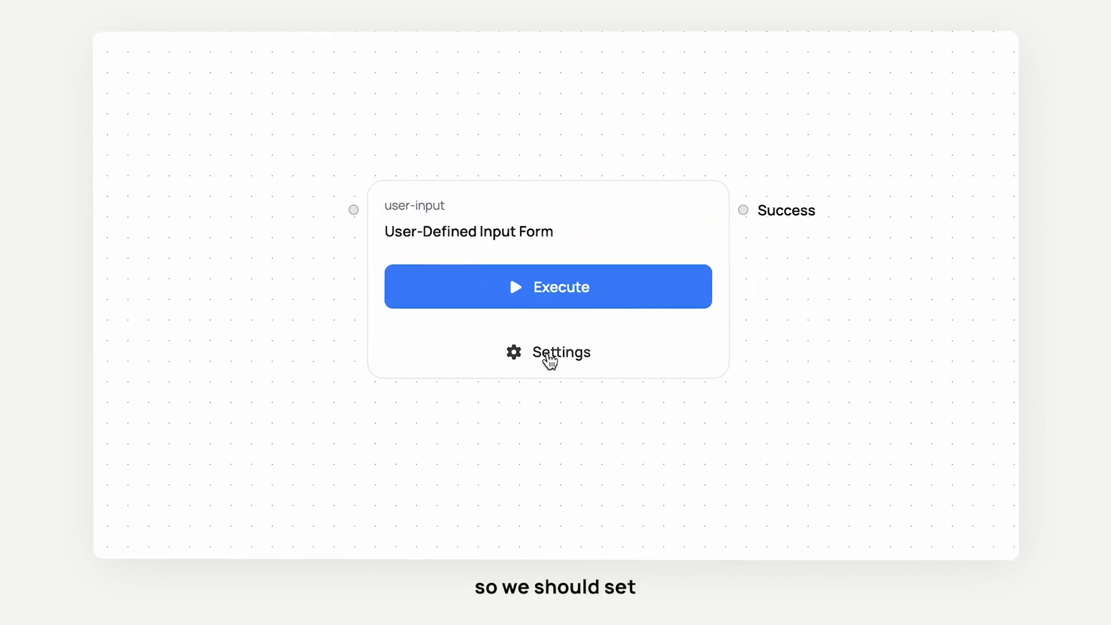
{"action": "left_click", "coordinate": [550, 360]}
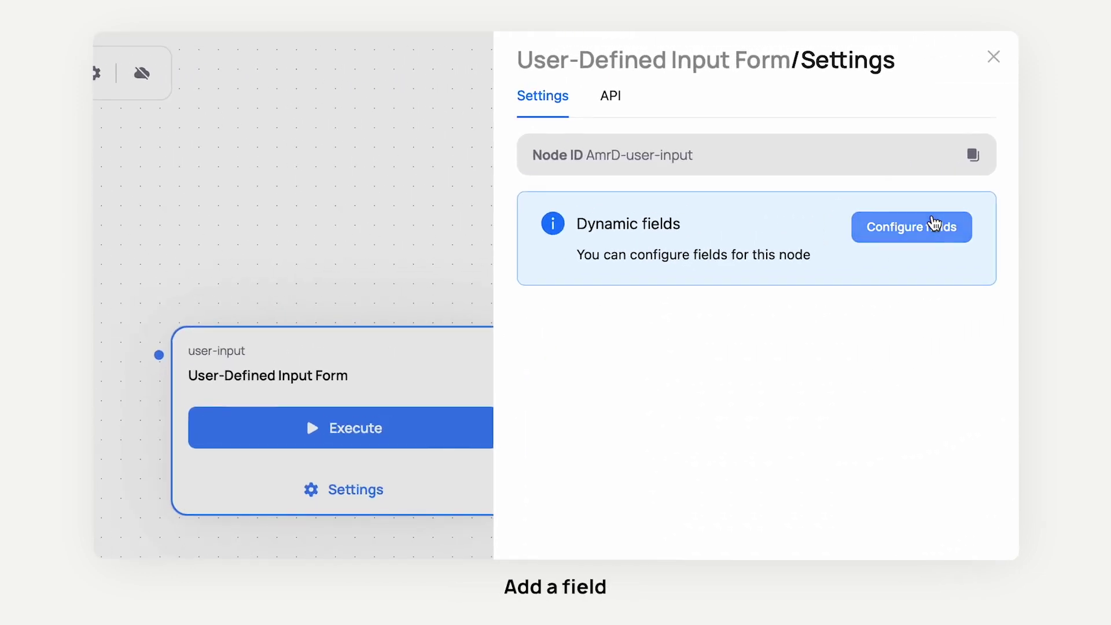
{"action": "left_click", "coordinate": [913, 227]}
{"action": "left_click", "coordinate": [706, 122]}
{"action": "type", "text": "pro"}
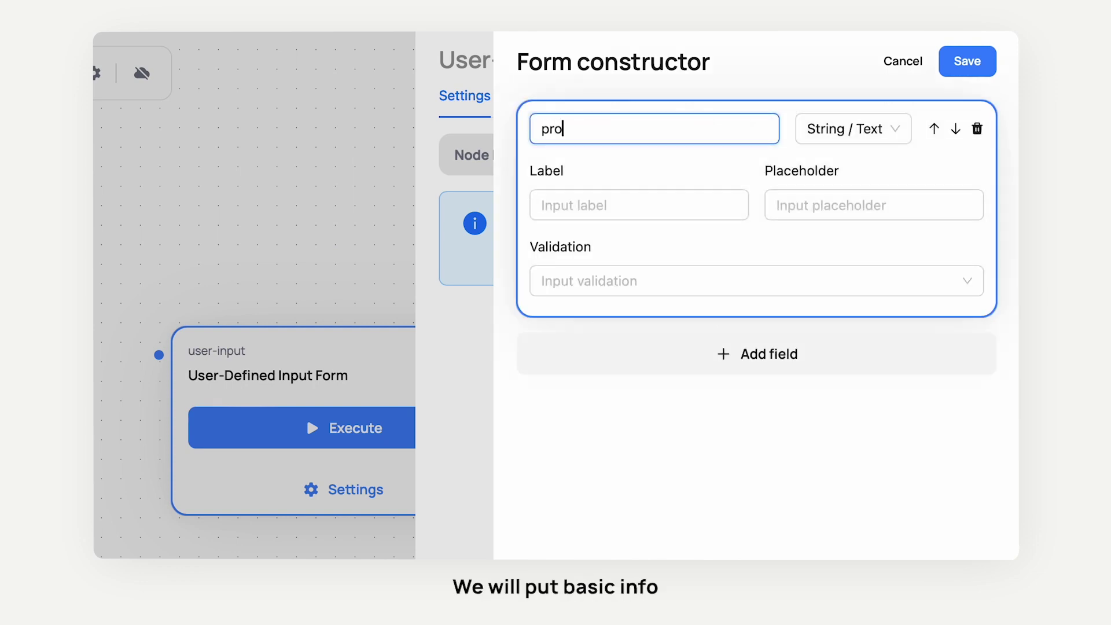
{"action": "type", "text": "duct"}
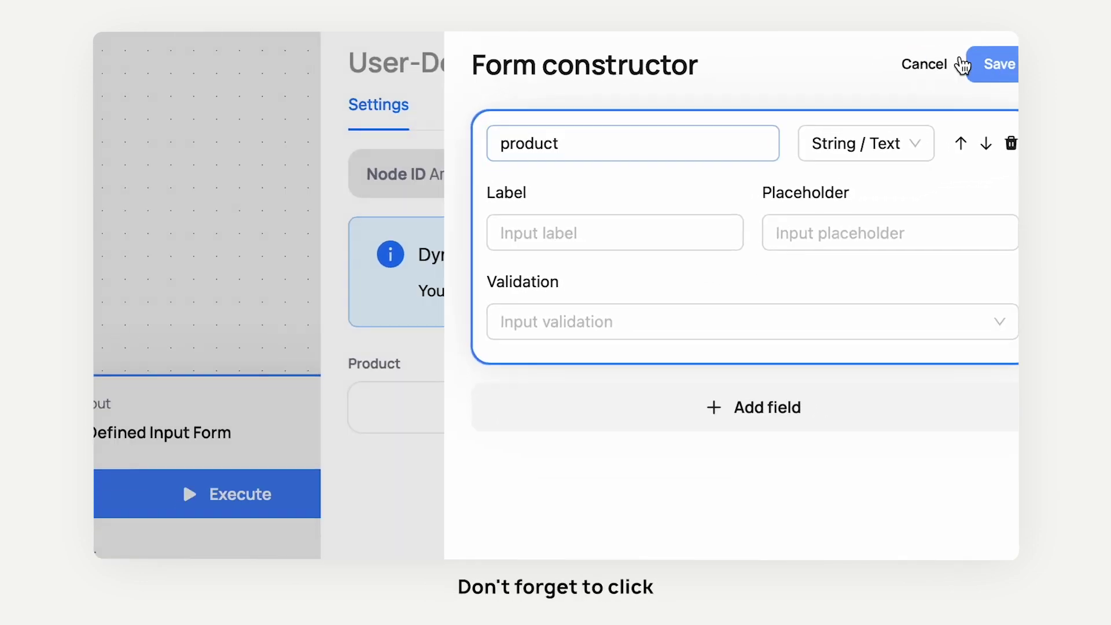
{"action": "left_click", "coordinate": [965, 64]}
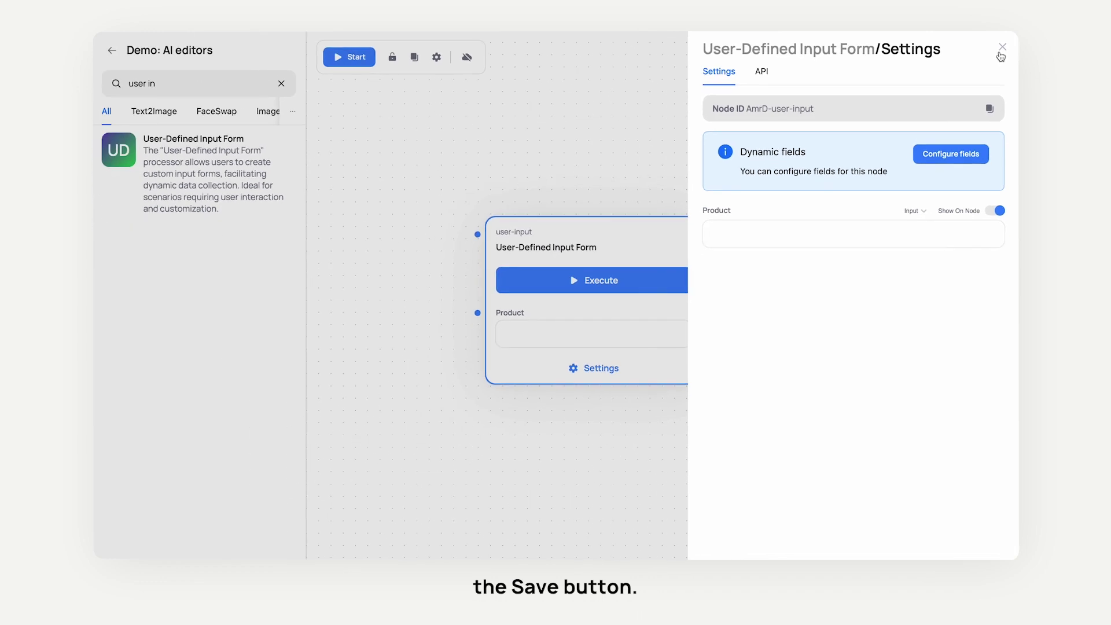
Step: Enter 'makeup kit for teens' as the Product value, then save and execute the input node
{"action": "left_click", "coordinate": [1000, 53]}
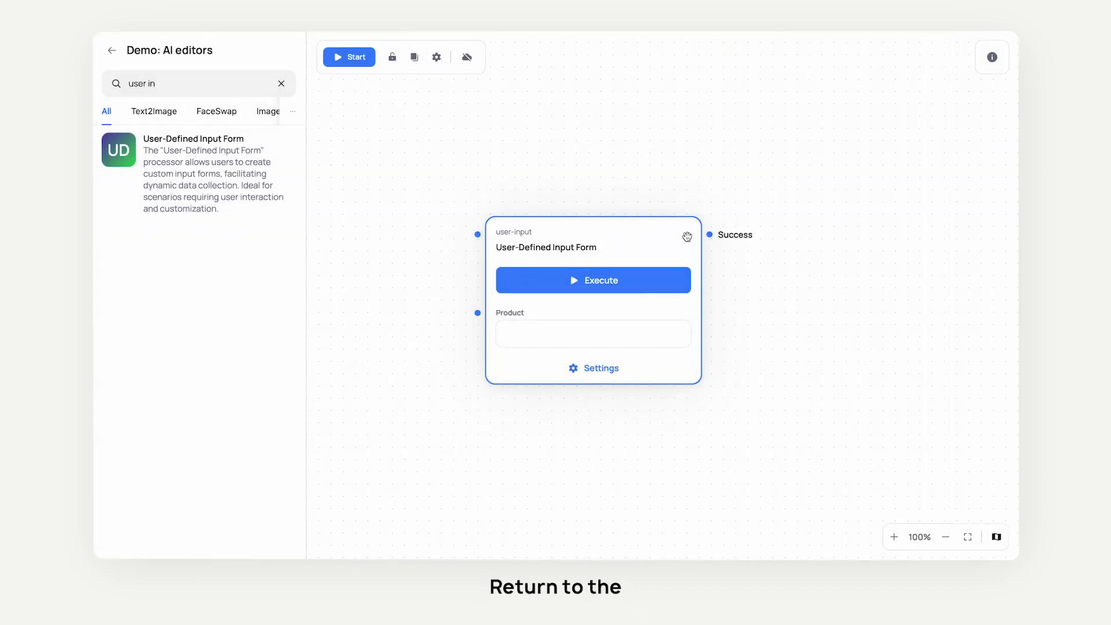
{"action": "left_click_drag", "start_coordinate": [652, 243], "coordinate": [543, 225]}
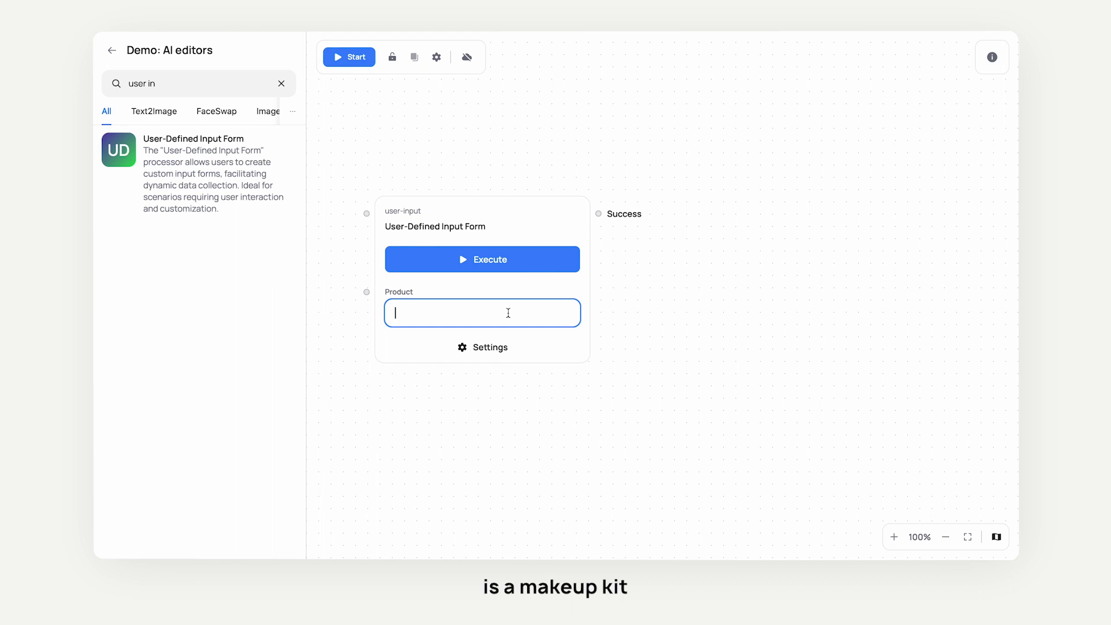
{"action": "type", "text": "makeup kit "}
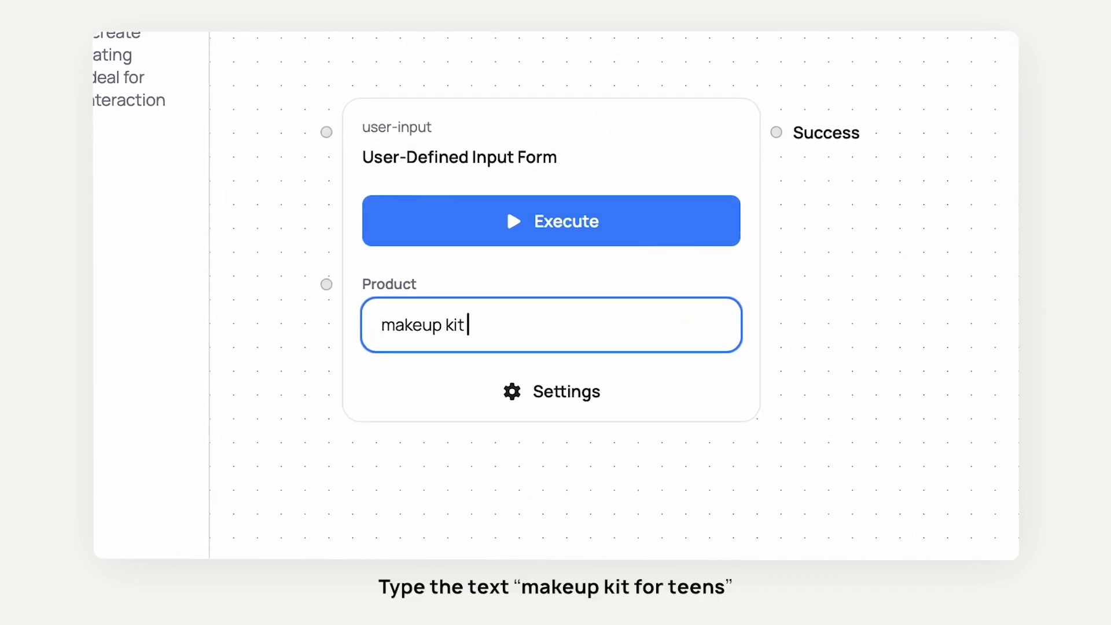
{"action": "type", "text": "for teens"}
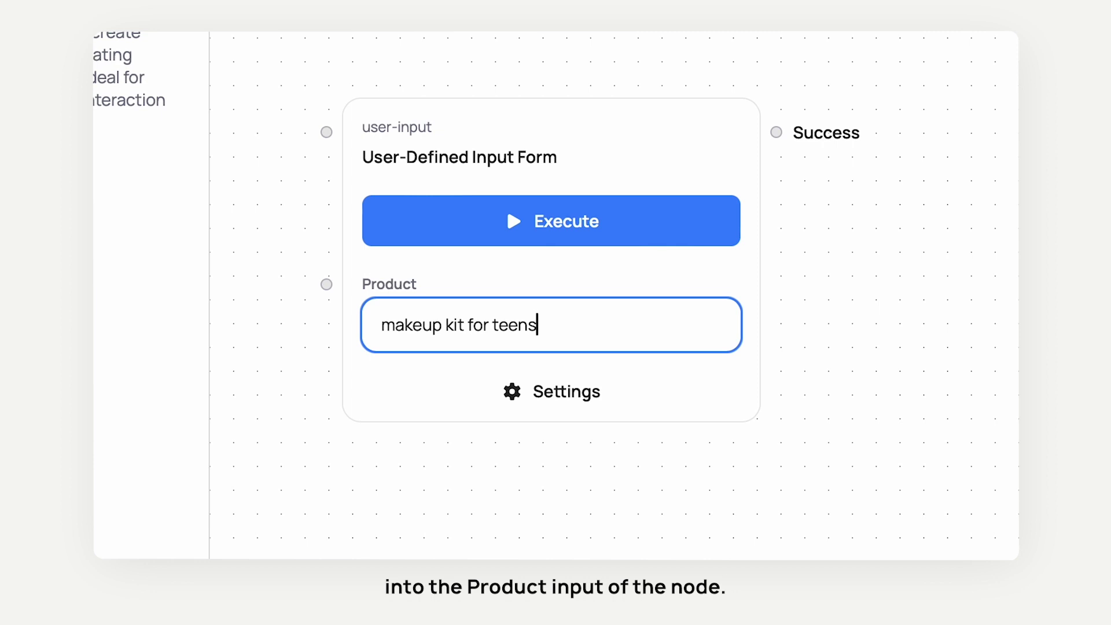
{"action": "left_click", "coordinate": [655, 211]}
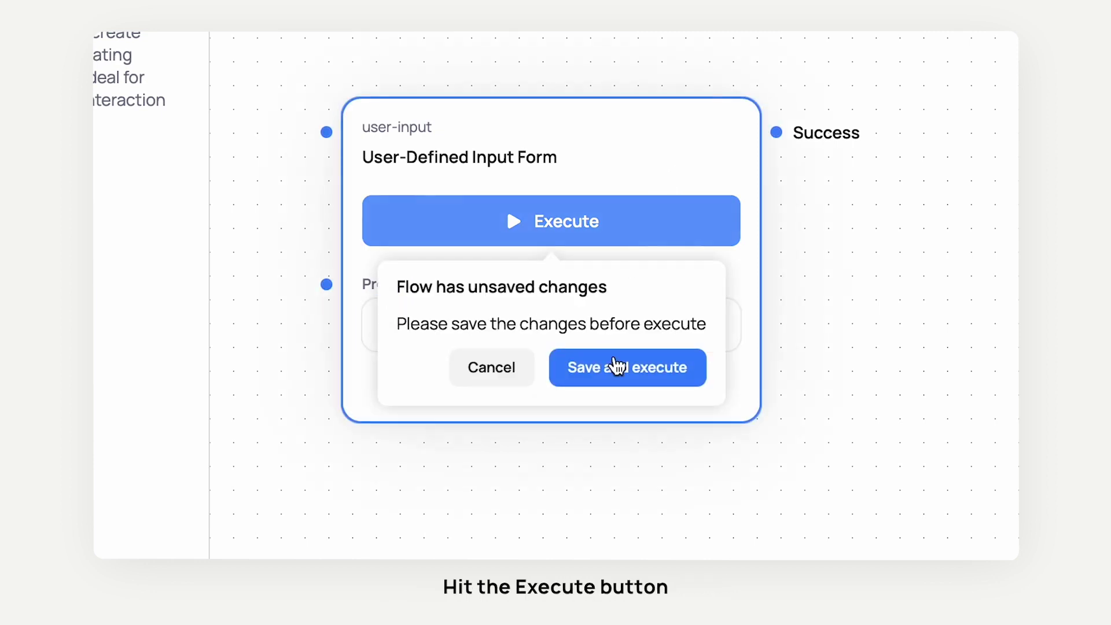
{"action": "left_click", "coordinate": [616, 369]}
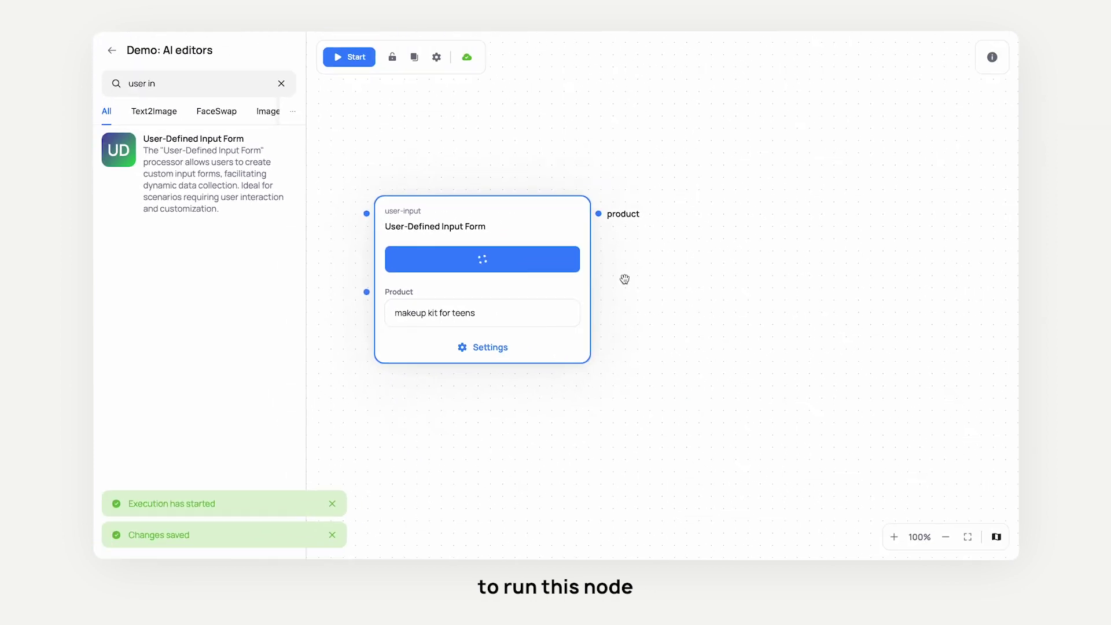
Step: Place a ChatGPT Processor node right of the form and set its model to gpt-4
{"action": "left_click", "coordinate": [281, 83]}
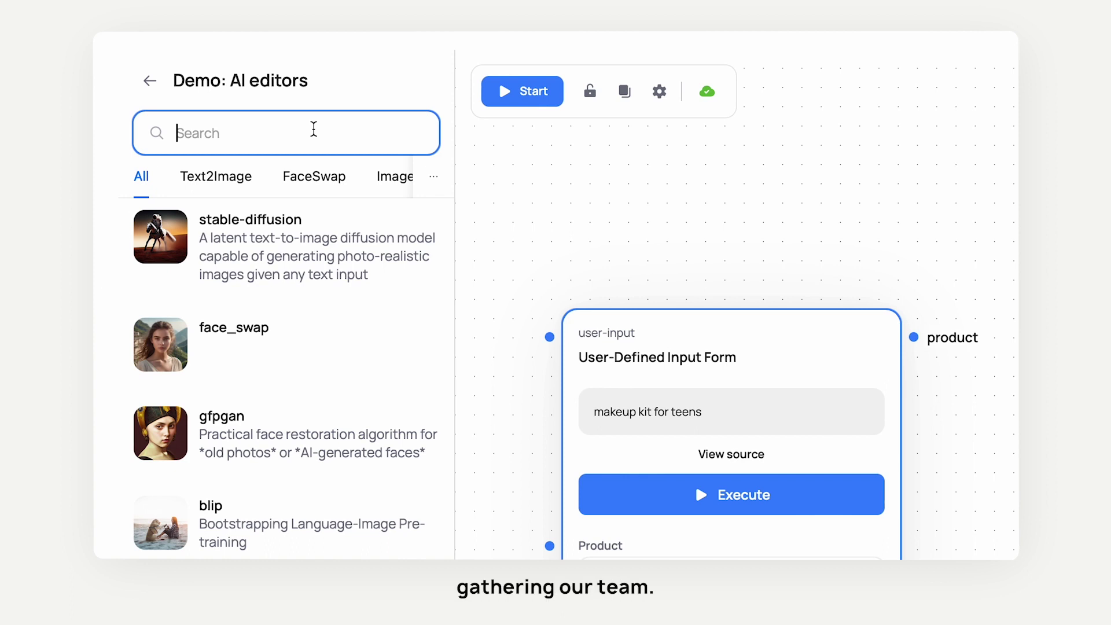
{"action": "type", "text": "cha"}
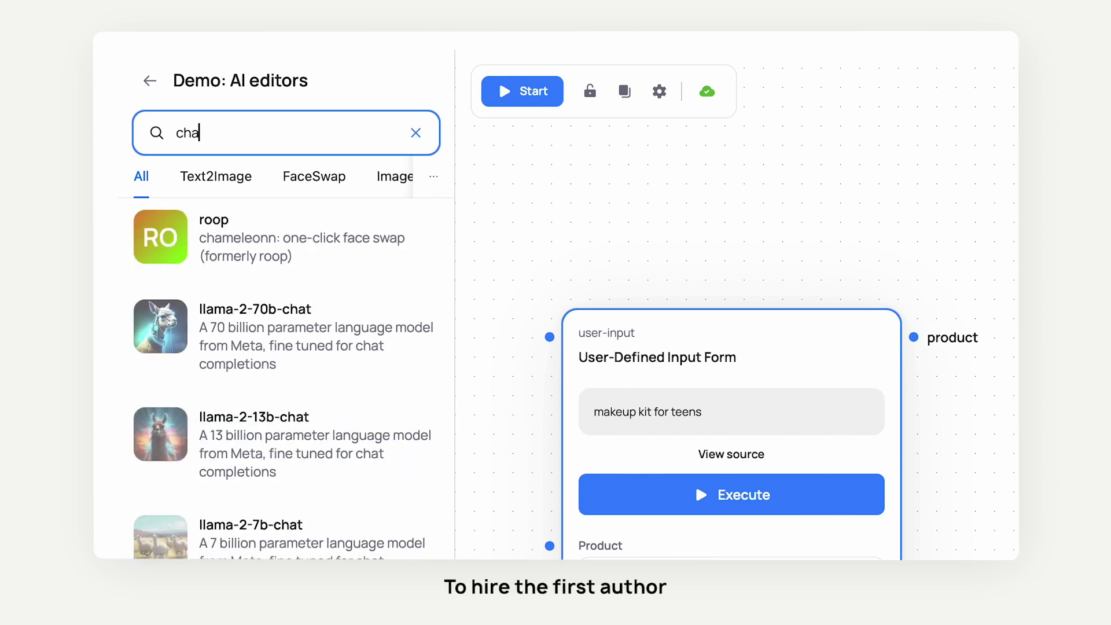
{"action": "type", "text": "tgpt p"}
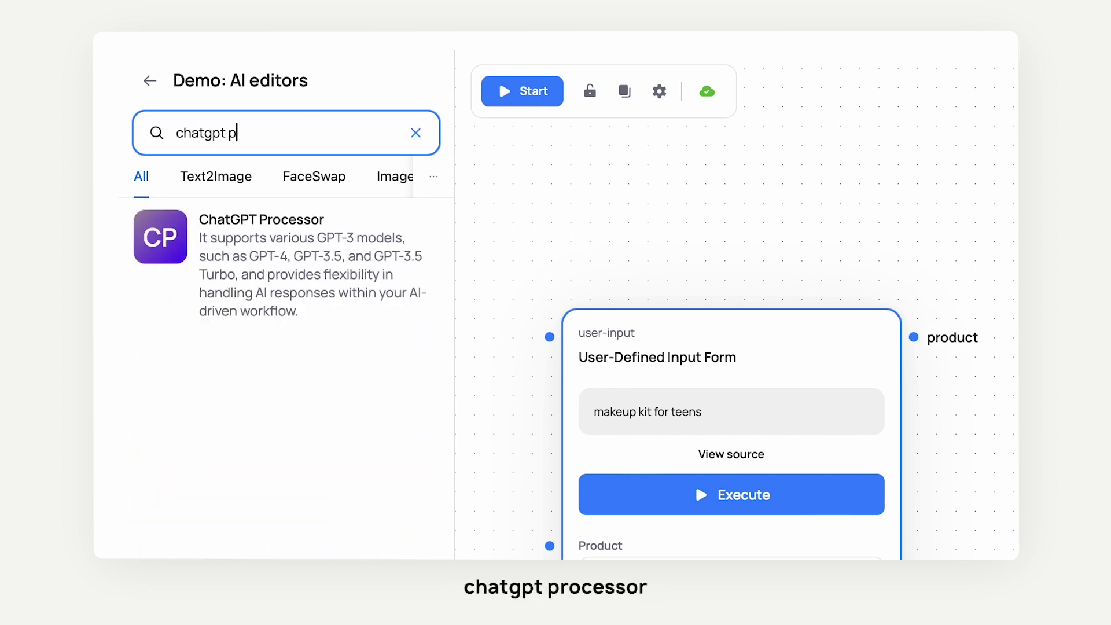
{"action": "left_click_drag", "start_coordinate": [270, 233], "coordinate": [1110, 253]}
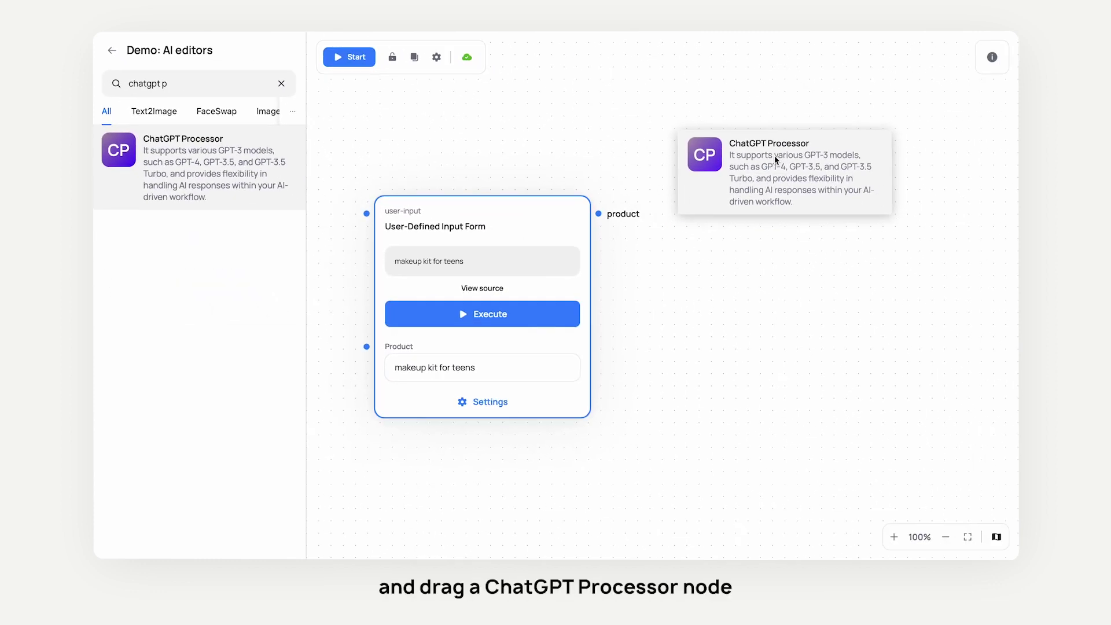
{"action": "left_click_drag", "start_coordinate": [776, 159], "coordinate": [775, 162]}
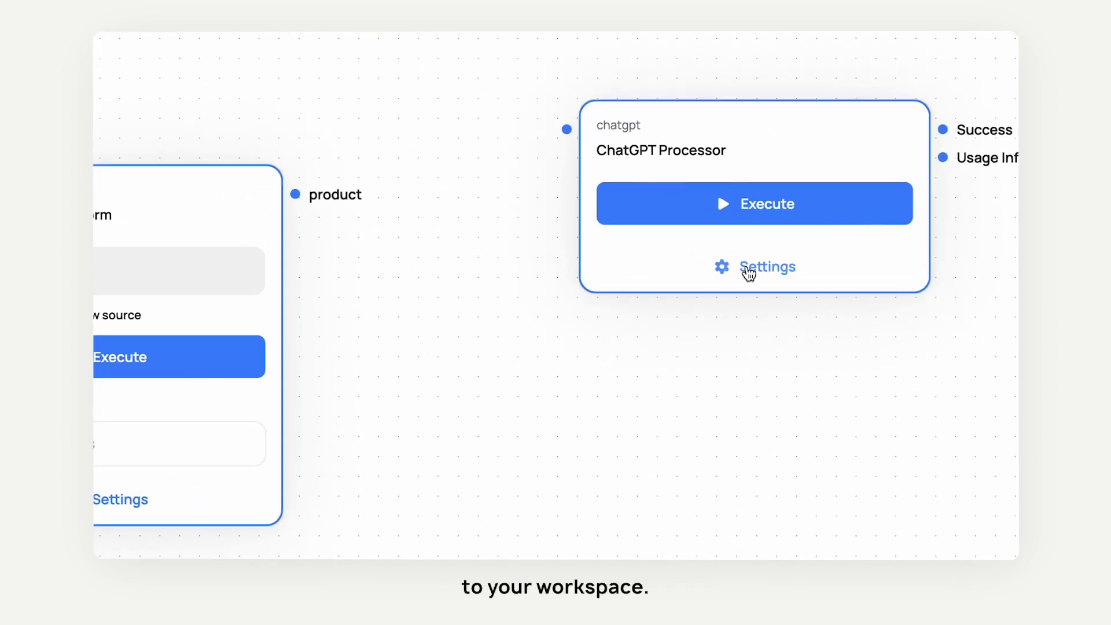
{"action": "left_click", "coordinate": [748, 270]}
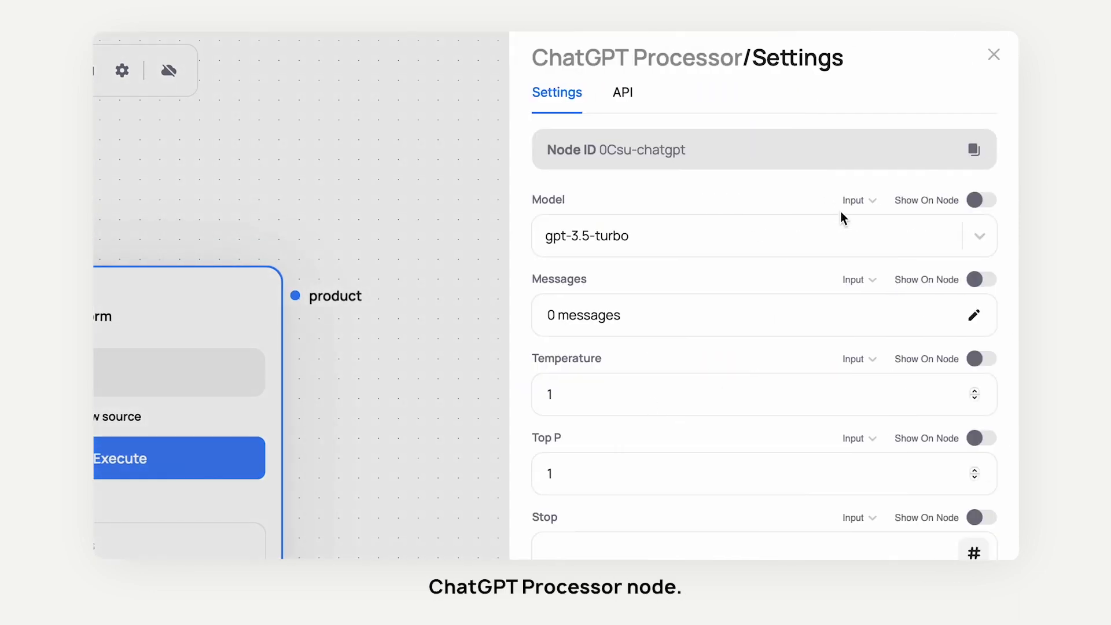
{"action": "left_click", "coordinate": [831, 238]}
{"action": "left_click", "coordinate": [720, 330]}
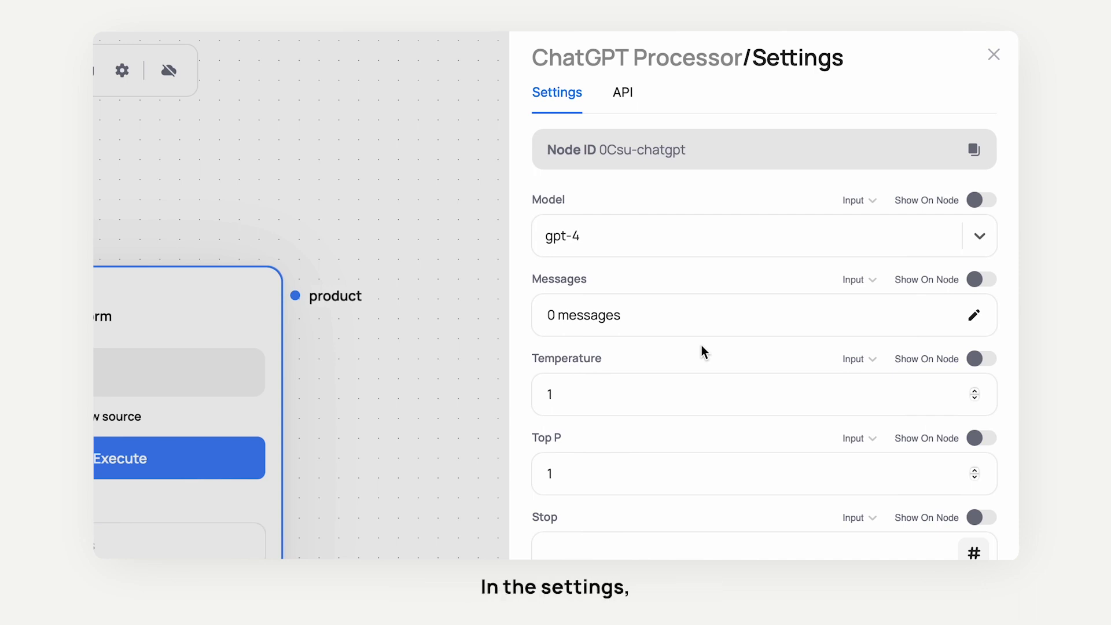
Step: Paste the marketing-text author prompt as a System message and add an empty User message
{"action": "left_click", "coordinate": [974, 316]}
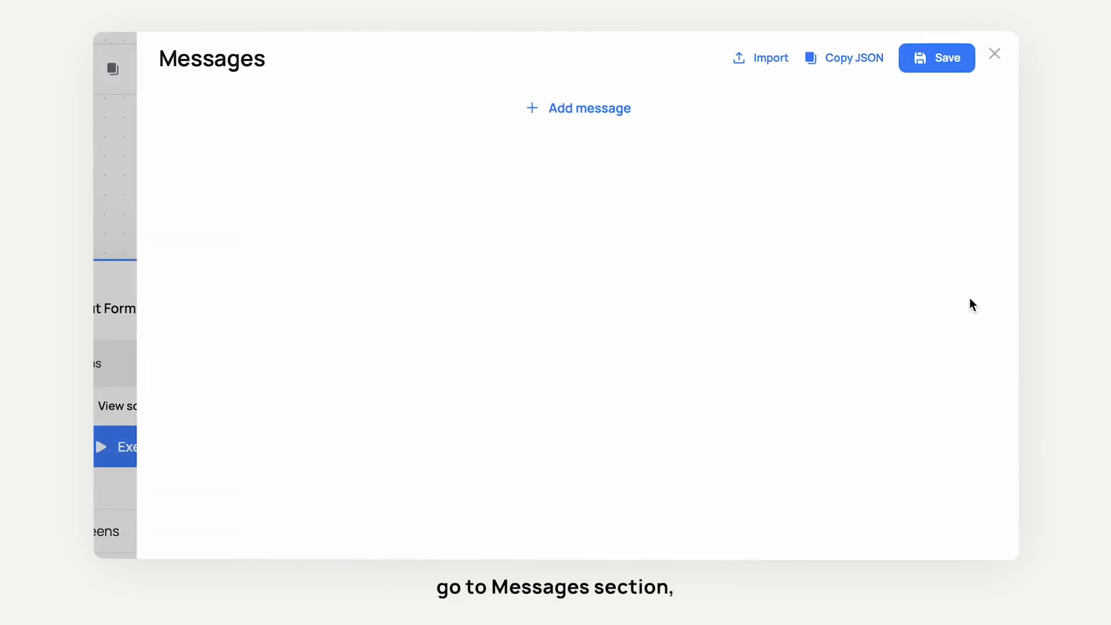
{"action": "left_click", "coordinate": [605, 104]}
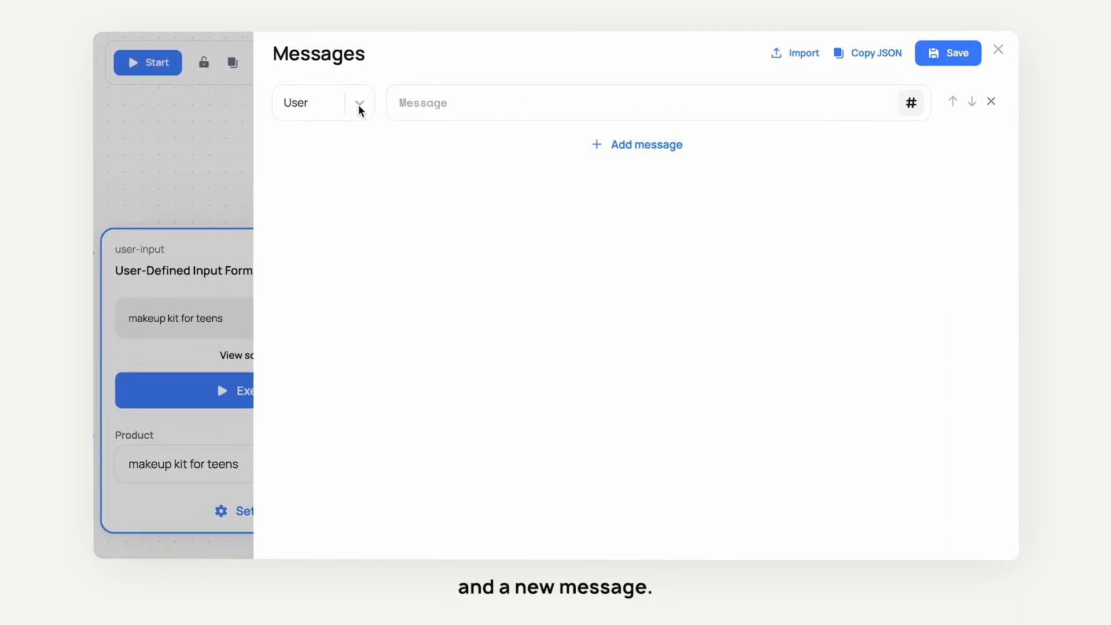
{"action": "left_click", "coordinate": [374, 102]}
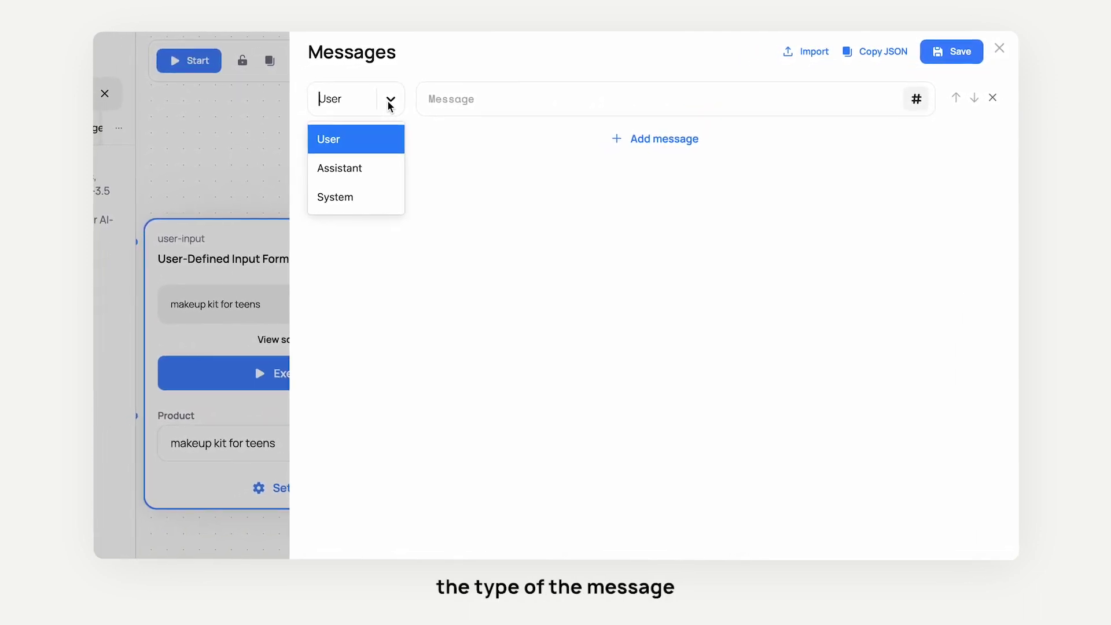
{"action": "left_click", "coordinate": [363, 198]}
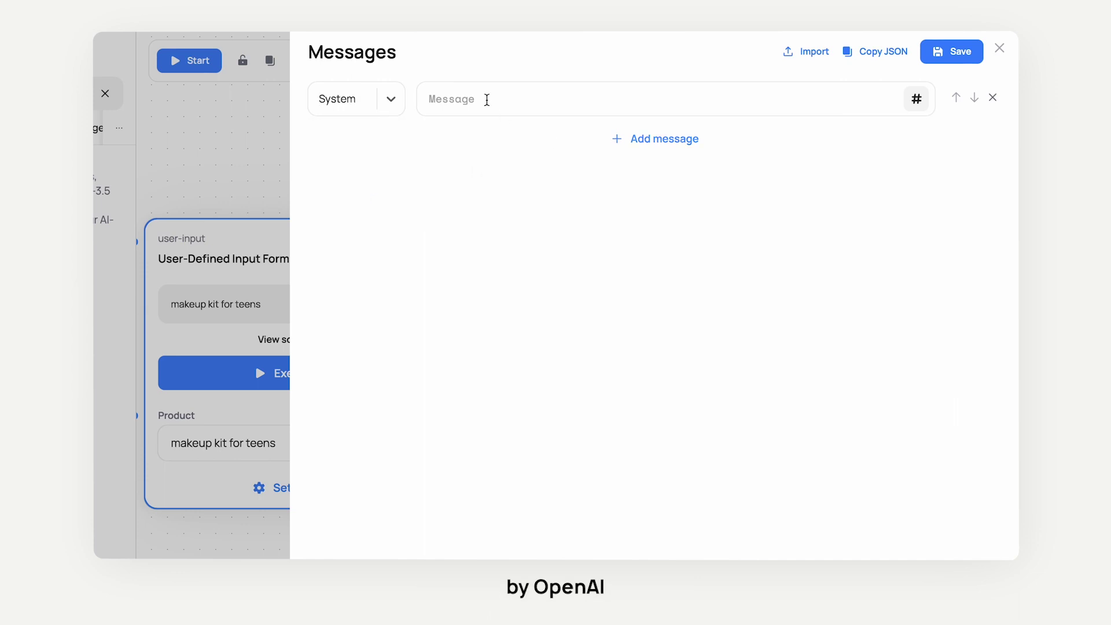
{"action": "left_click", "coordinate": [494, 111]}
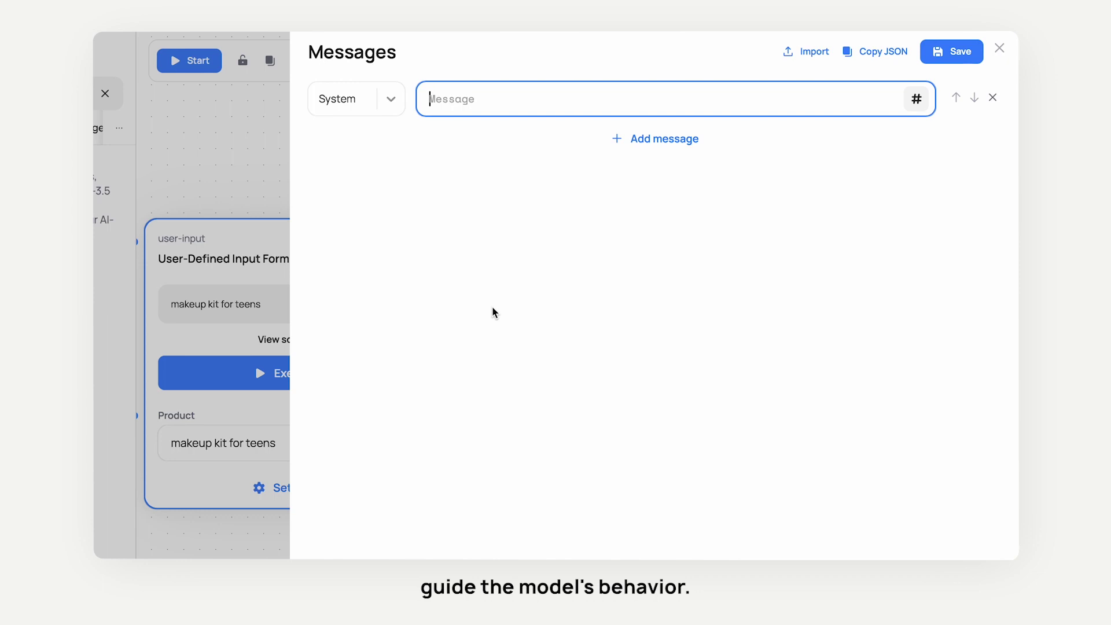
{"action": "type", "text": "You are an experienced author of marketing texts who likes the most specific and meaningful pieces. You have presented hundreds of successful products.  A client comes to you with a request. He needs to create a description of their product for a marketplace.  The description should be brief, but able to catch customer's attention. Focus on the advantages of the product and the advantages of its use.  2 scenarios are possible: 1) if the client sends only the name of their product, then the description must be written fully from the very beginning; 2) if the client sends a ready-made description, then it is only needed to correct it if necessary; all specific factual data about the product must be left unchanged.  You should give only a description of the product as a result, without any introductory words."}
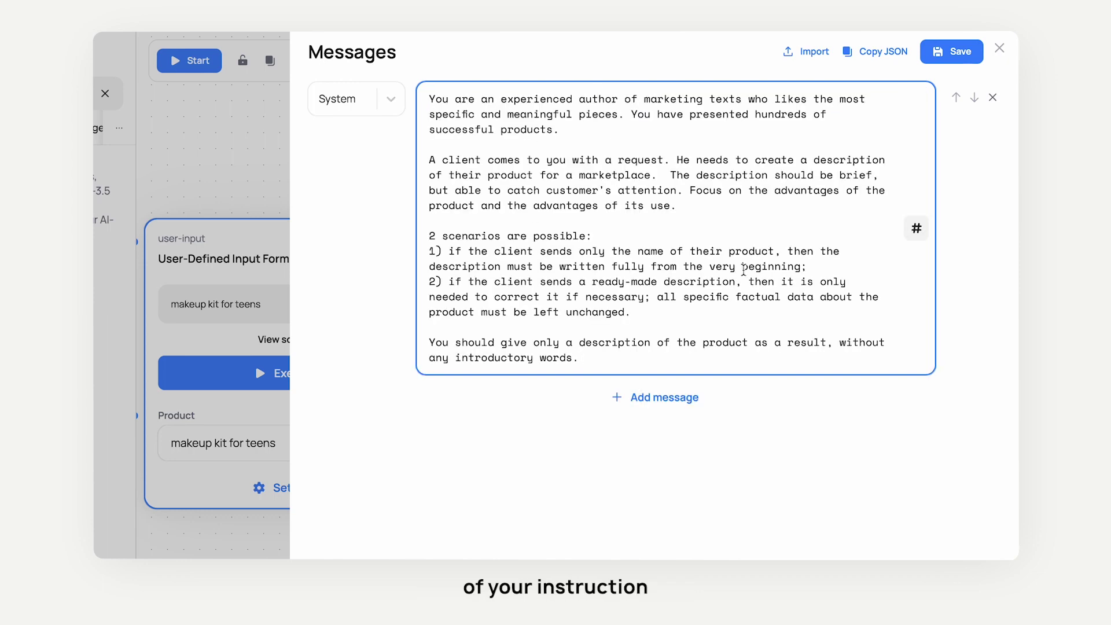
{"action": "left_click", "coordinate": [654, 399]}
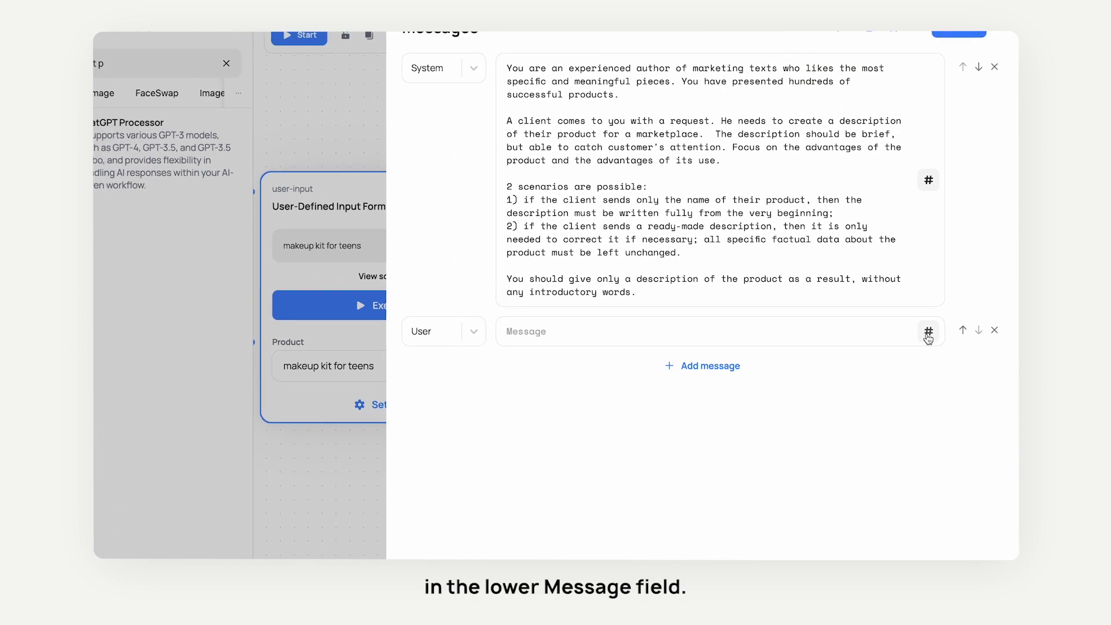
Step: Set the User message expression to the input form's product field and save it
{"action": "left_click", "coordinate": [929, 333]}
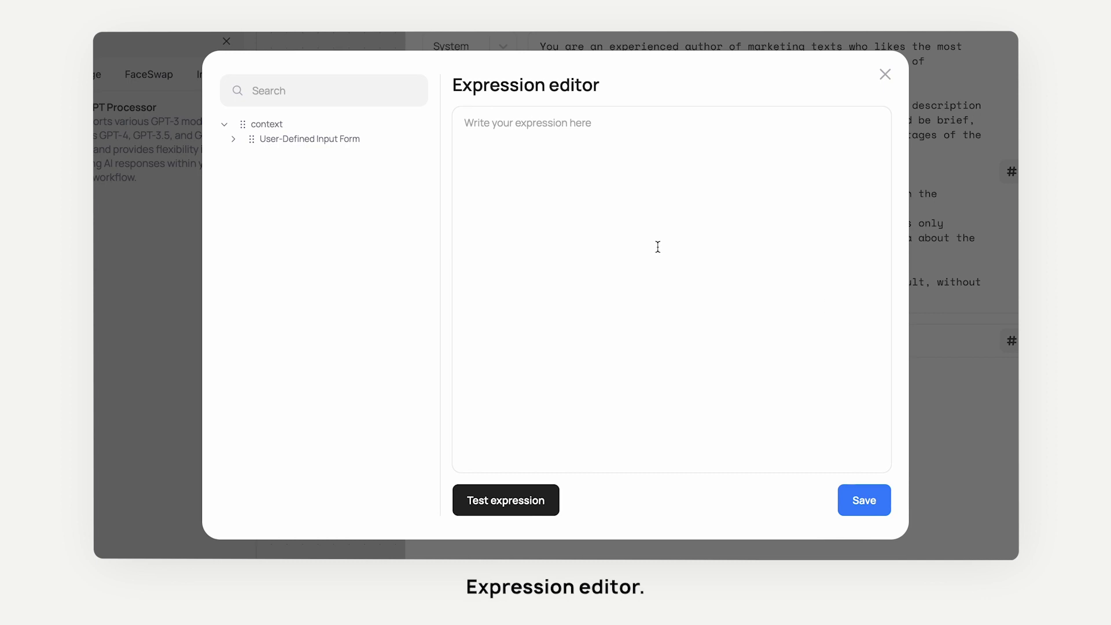
{"action": "left_click", "coordinate": [234, 139]}
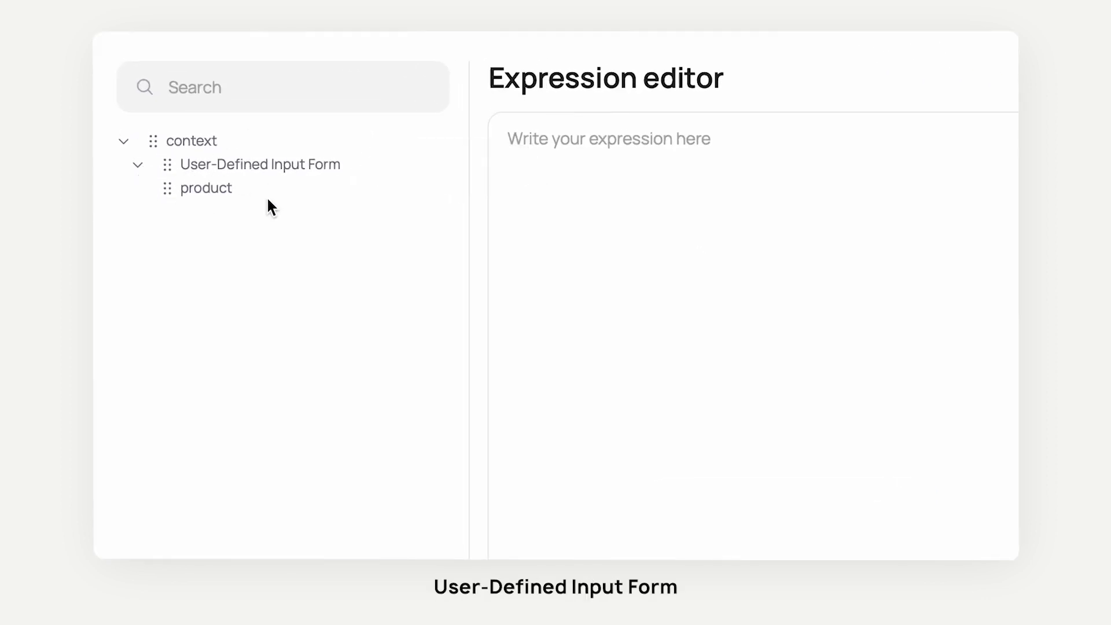
{"action": "mouse_move", "coordinate": [188, 195]}
{"action": "left_click_drag", "start_coordinate": [190, 188], "coordinate": [580, 164]}
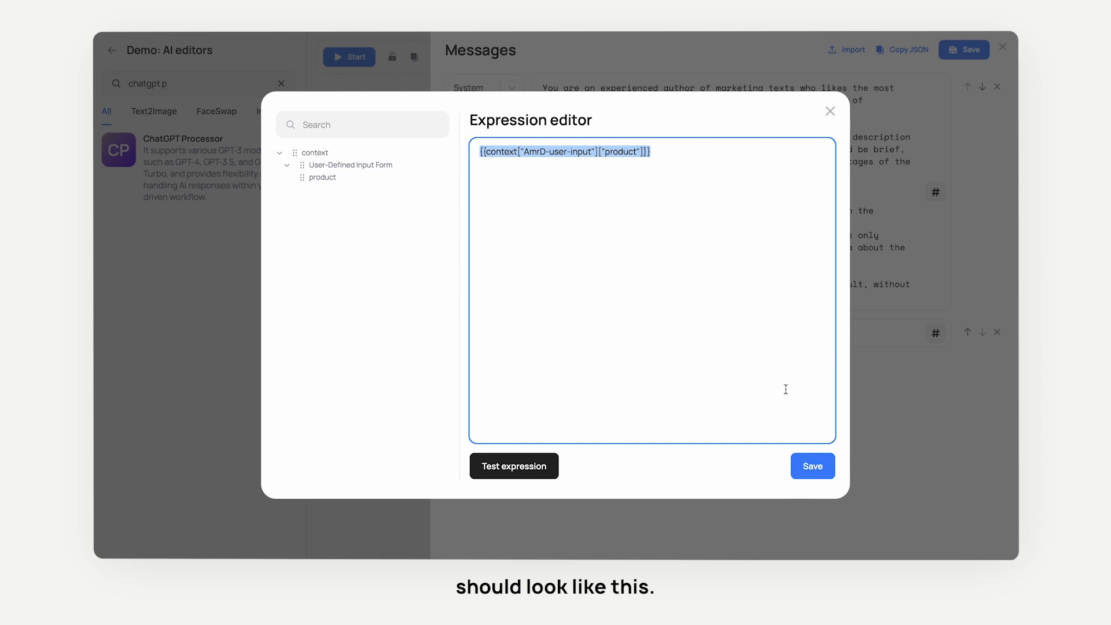
{"action": "left_click", "coordinate": [816, 466]}
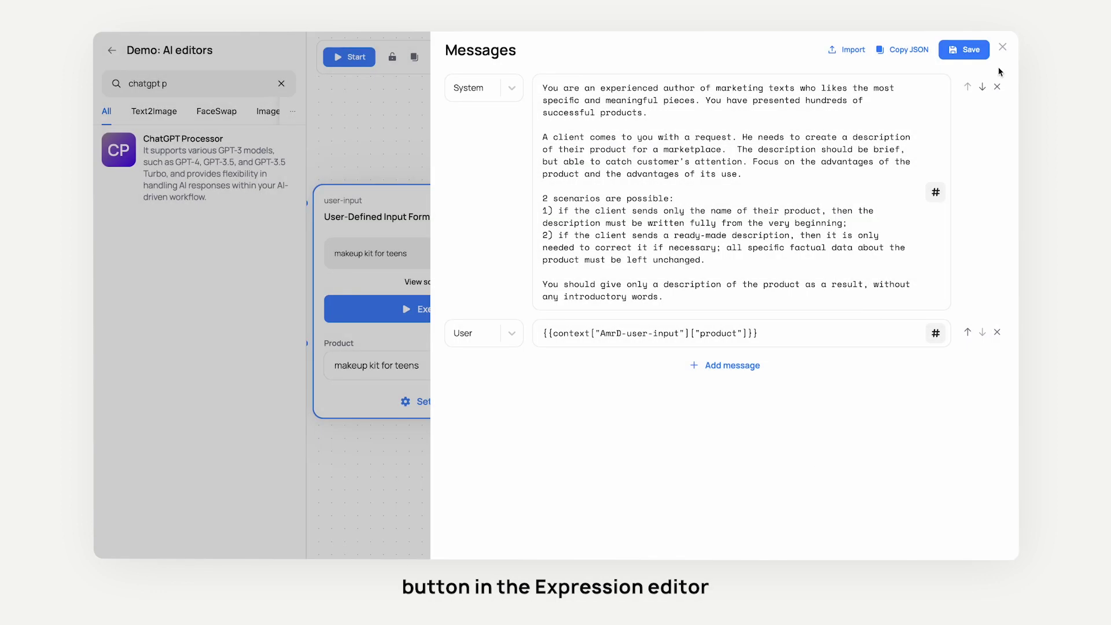
Step: Save the two messages, wire the form's product output into the processor, and reposition it
{"action": "left_click", "coordinate": [966, 51]}
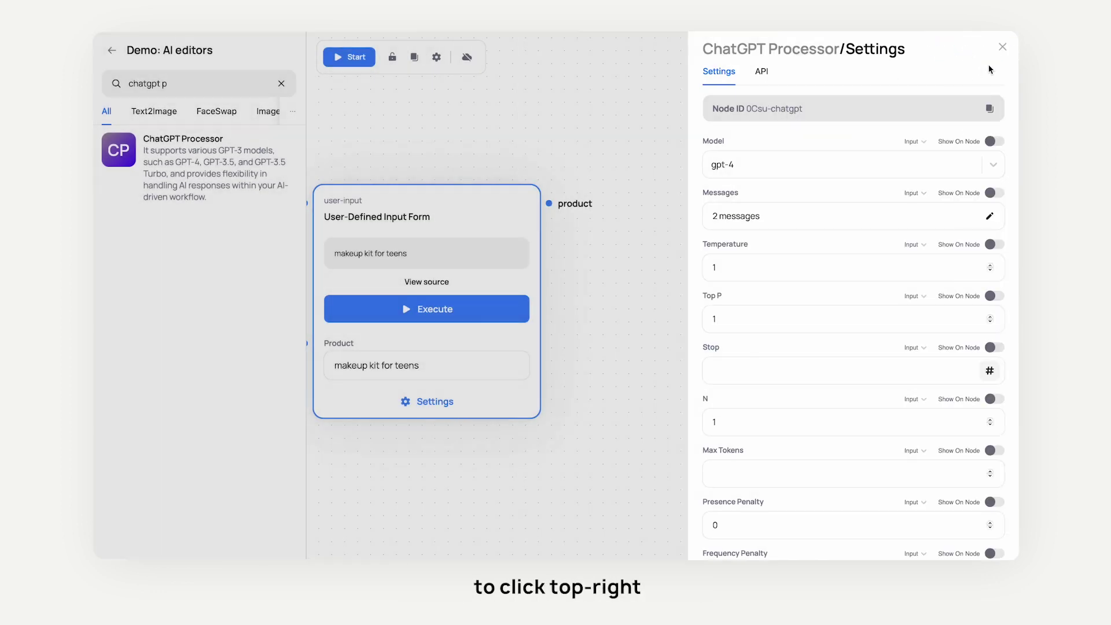
{"action": "left_click", "coordinate": [1003, 47]}
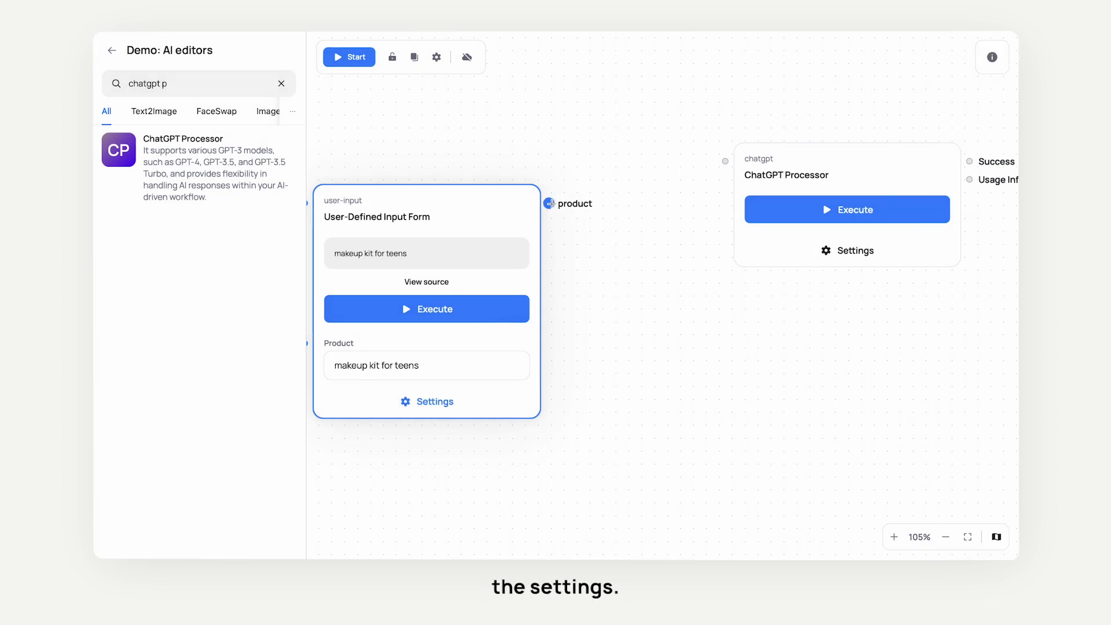
{"action": "left_click_drag", "start_coordinate": [557, 203], "coordinate": [664, 140]}
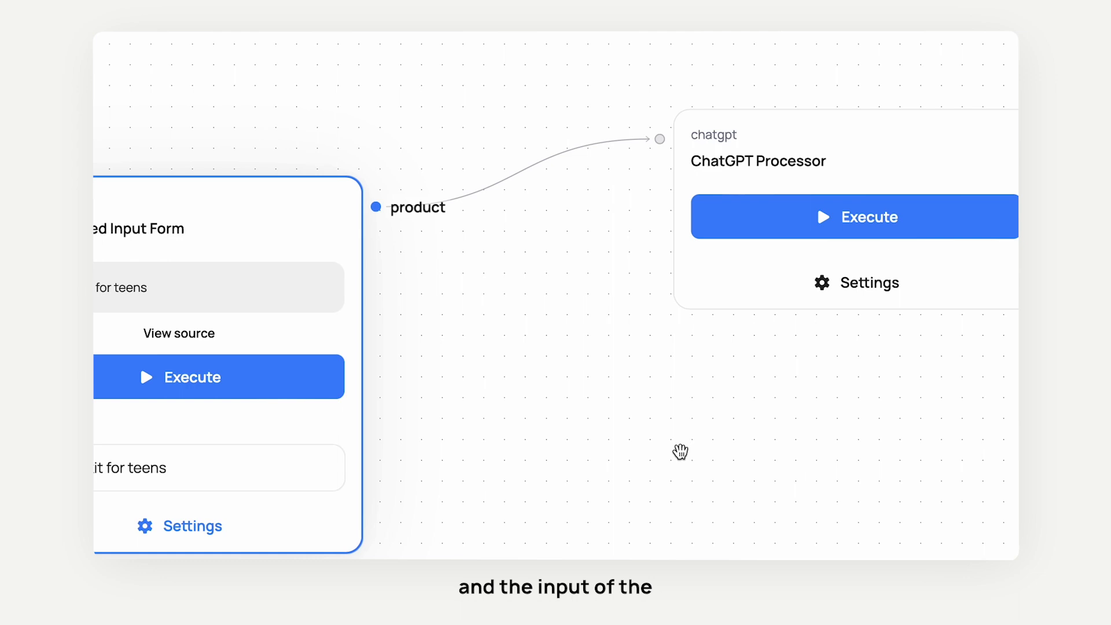
{"action": "left_click_drag", "start_coordinate": [679, 449], "coordinate": [662, 360]}
{"action": "scroll", "coordinate": [670, 352], "scroll_direction": "down", "scroll_amount": 5}
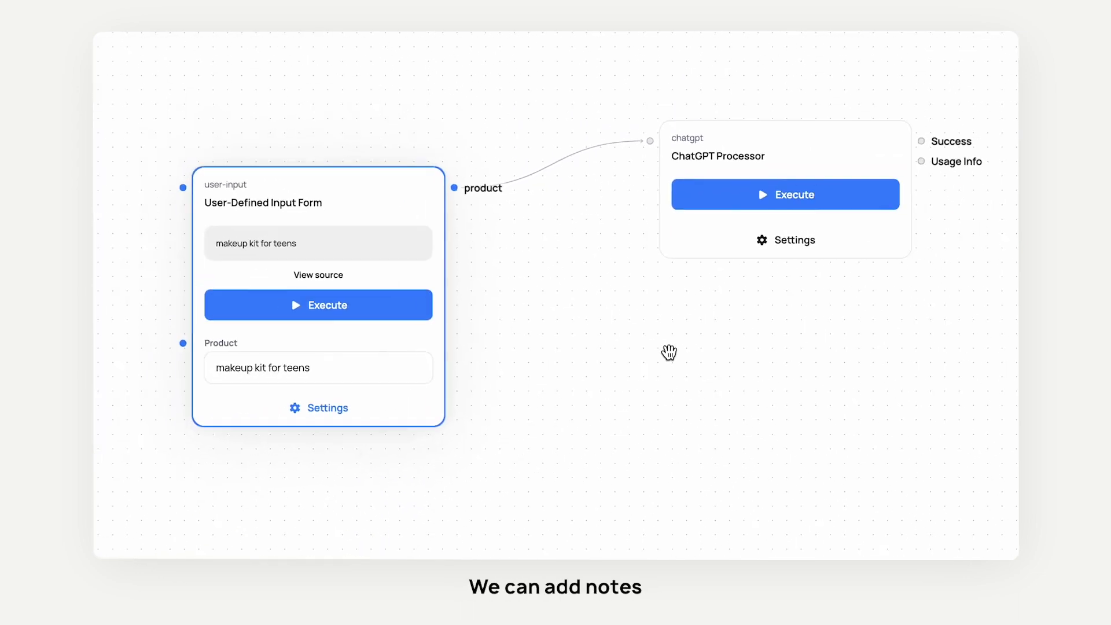
{"action": "left_click_drag", "start_coordinate": [669, 440], "coordinate": [662, 411]}
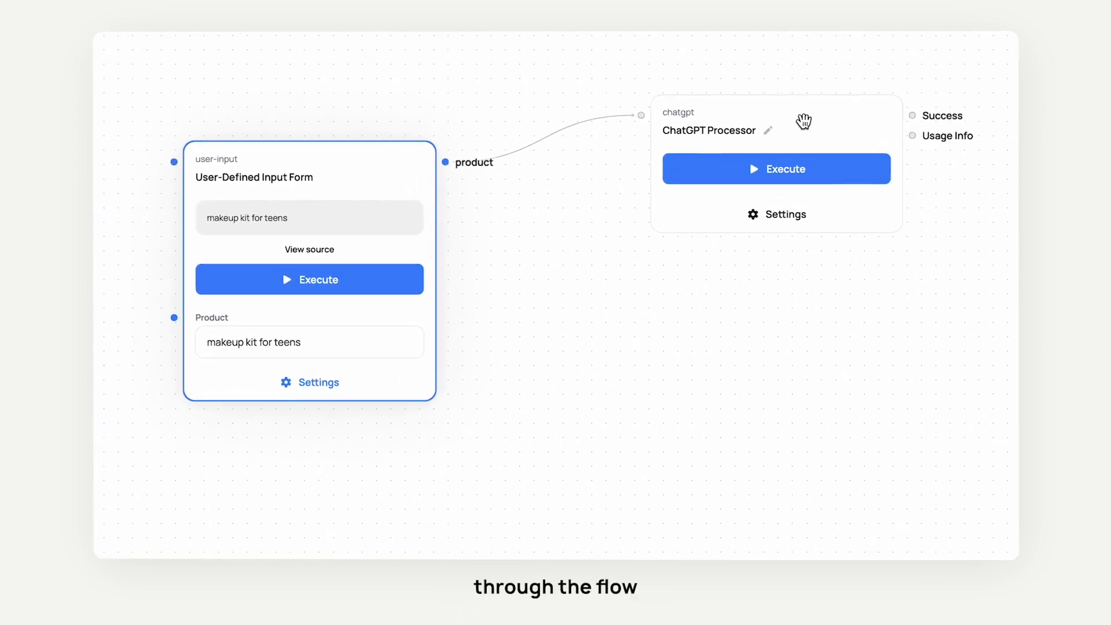
{"action": "left_click_drag", "start_coordinate": [804, 119], "coordinate": [769, 78]}
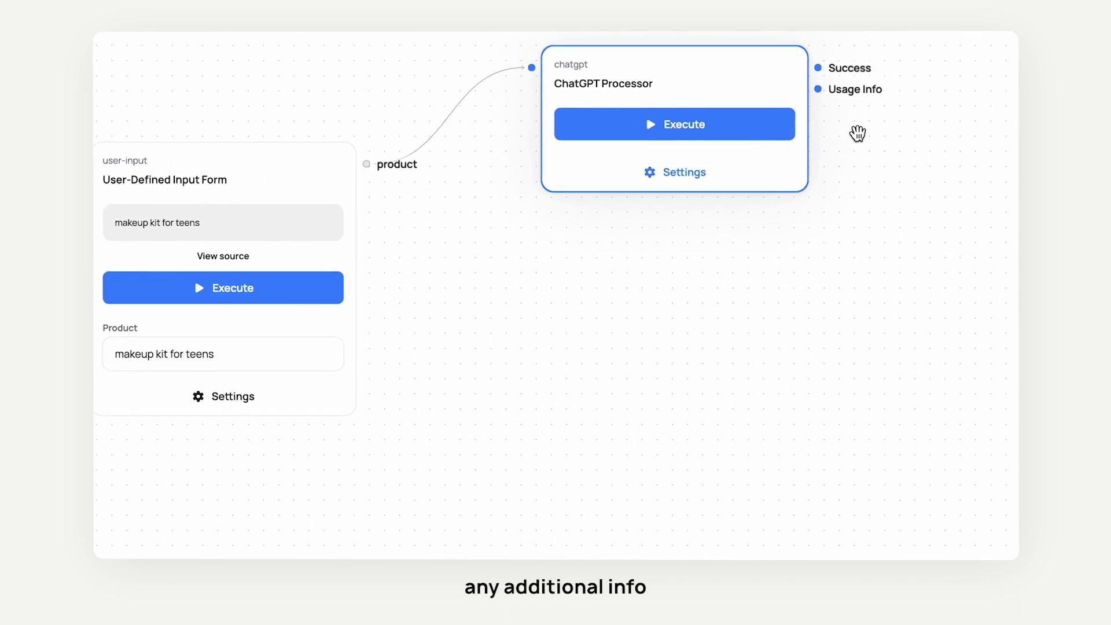
Step: Add a note beside the processor reading 'Author #1: precise and specific'
{"action": "right_click", "coordinate": [841, 134]}
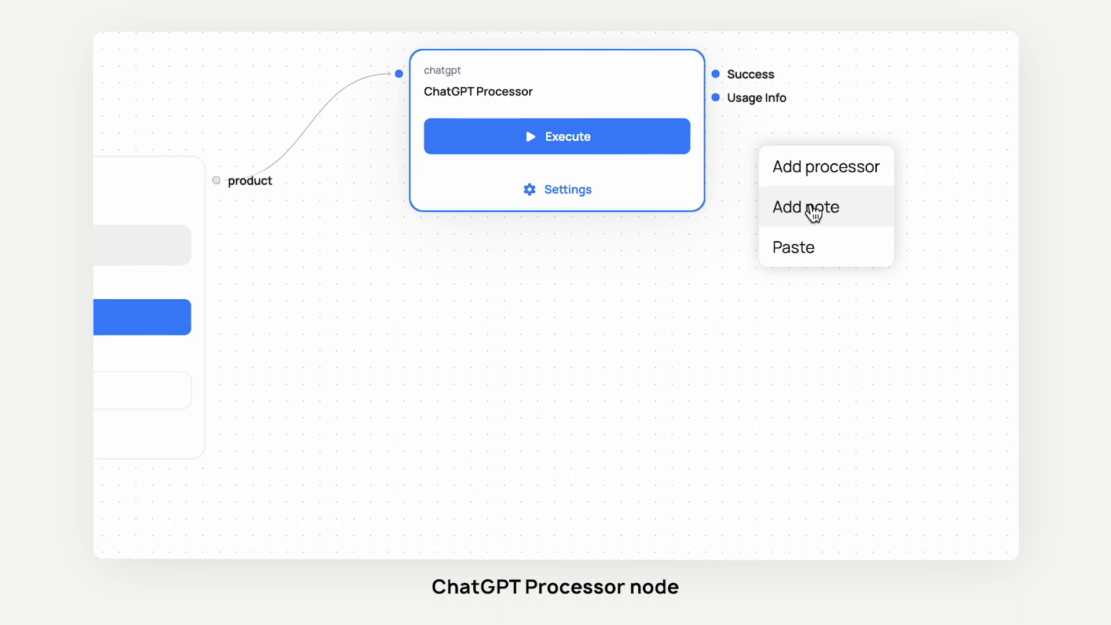
{"action": "left_click", "coordinate": [792, 220]}
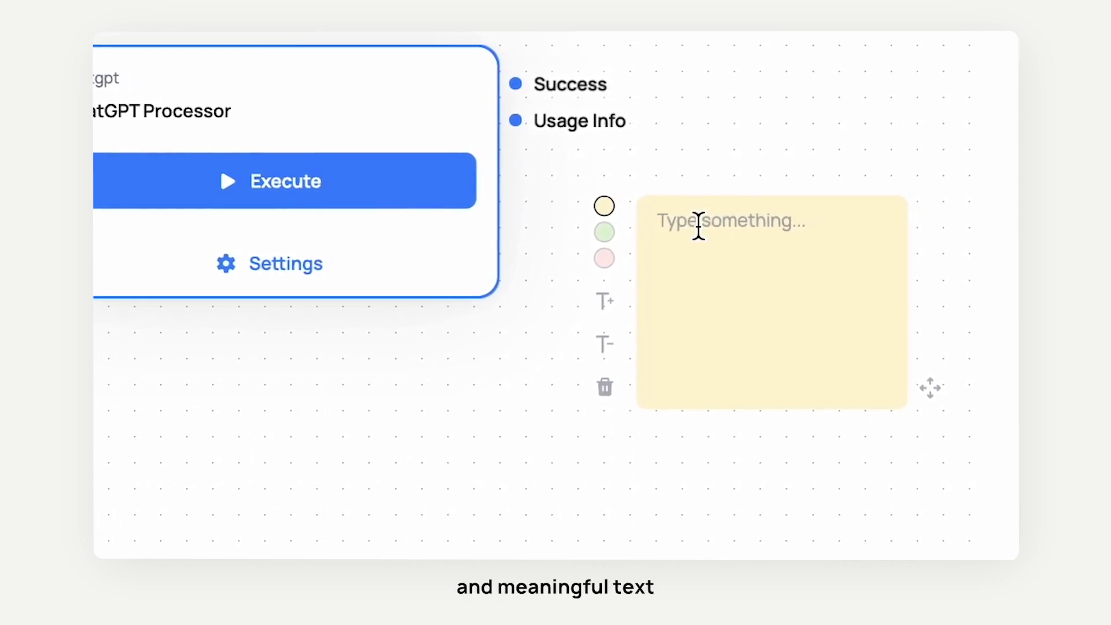
{"action": "left_click", "coordinate": [697, 225]}
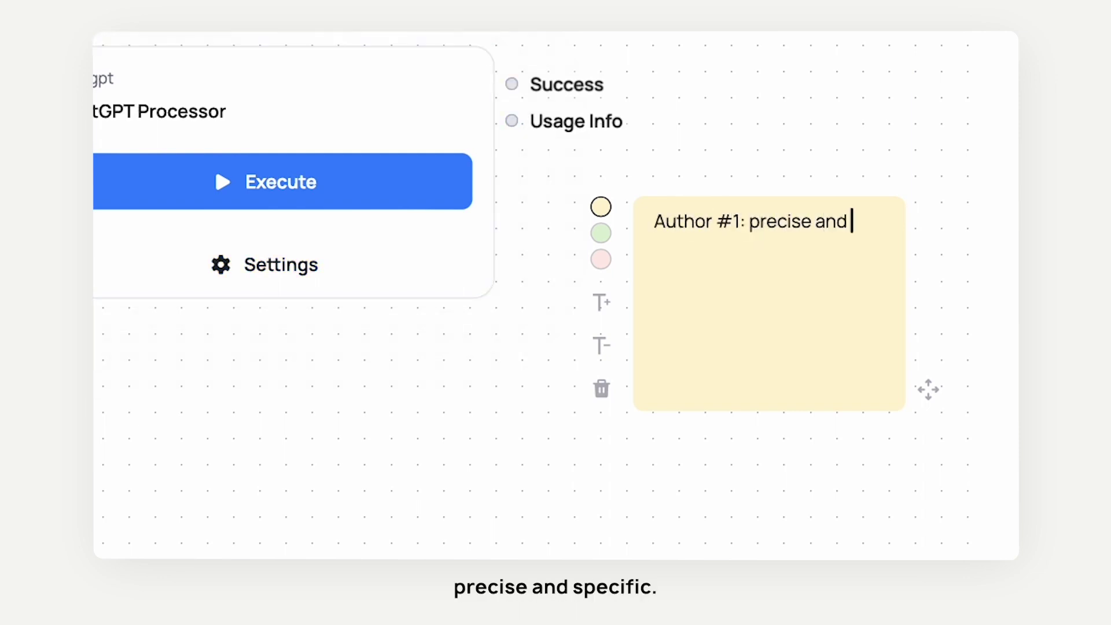
{"action": "type", "text": "specific"}
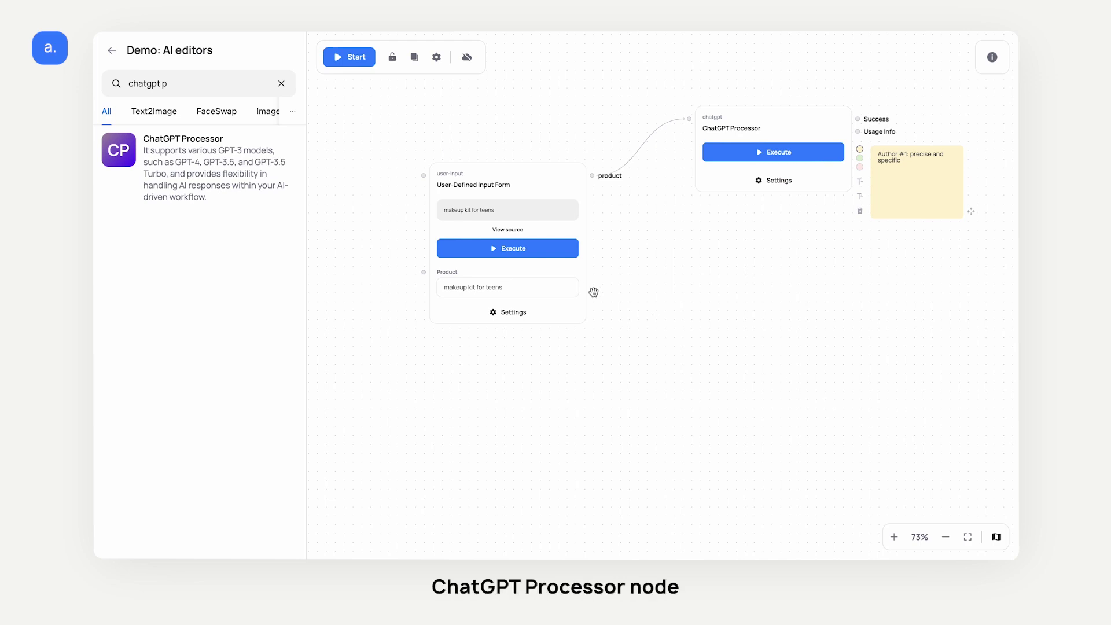
Step: Place a second ChatGPT Processor below the first and wire the product output into it
{"action": "left_click_drag", "start_coordinate": [173, 151], "coordinate": [739, 409]}
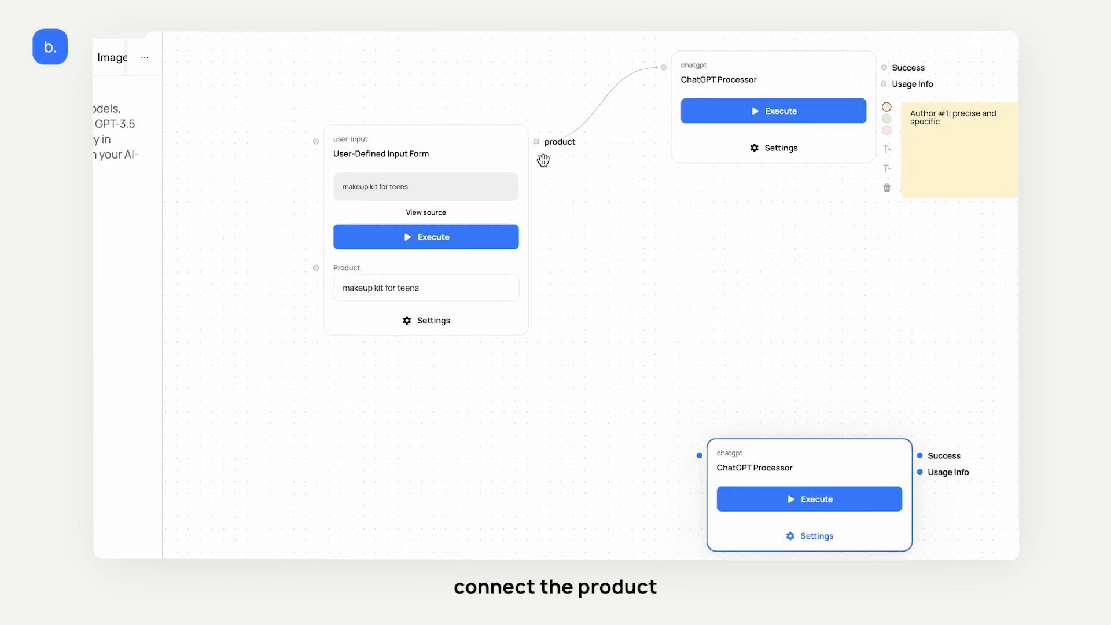
{"action": "left_click_drag", "start_coordinate": [592, 175], "coordinate": [684, 329]}
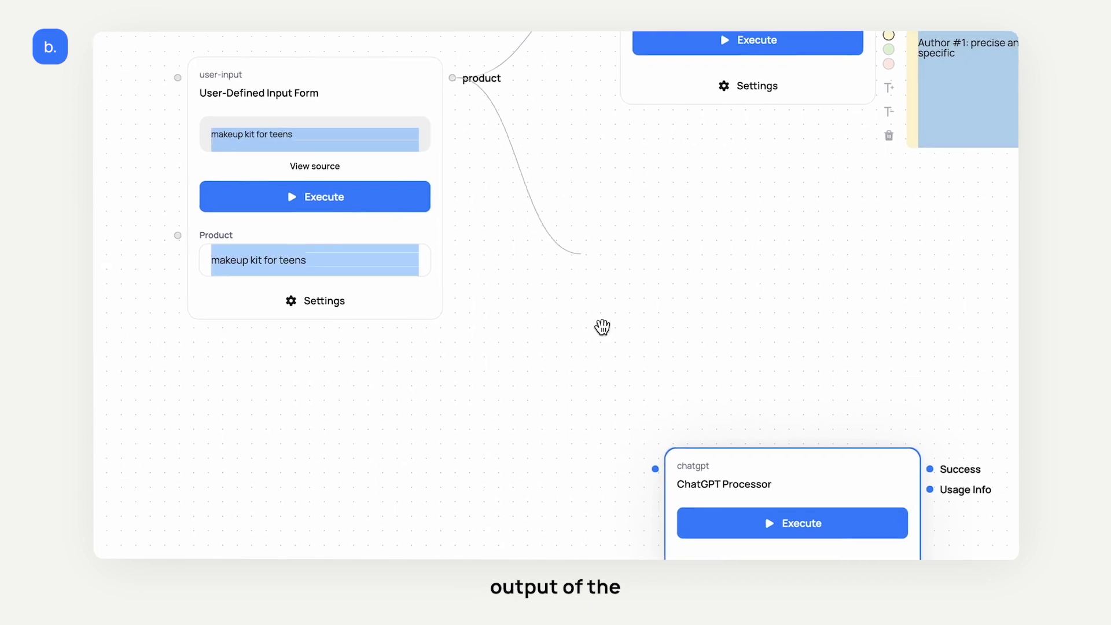
{"action": "left_click_drag", "start_coordinate": [602, 327], "coordinate": [656, 469]}
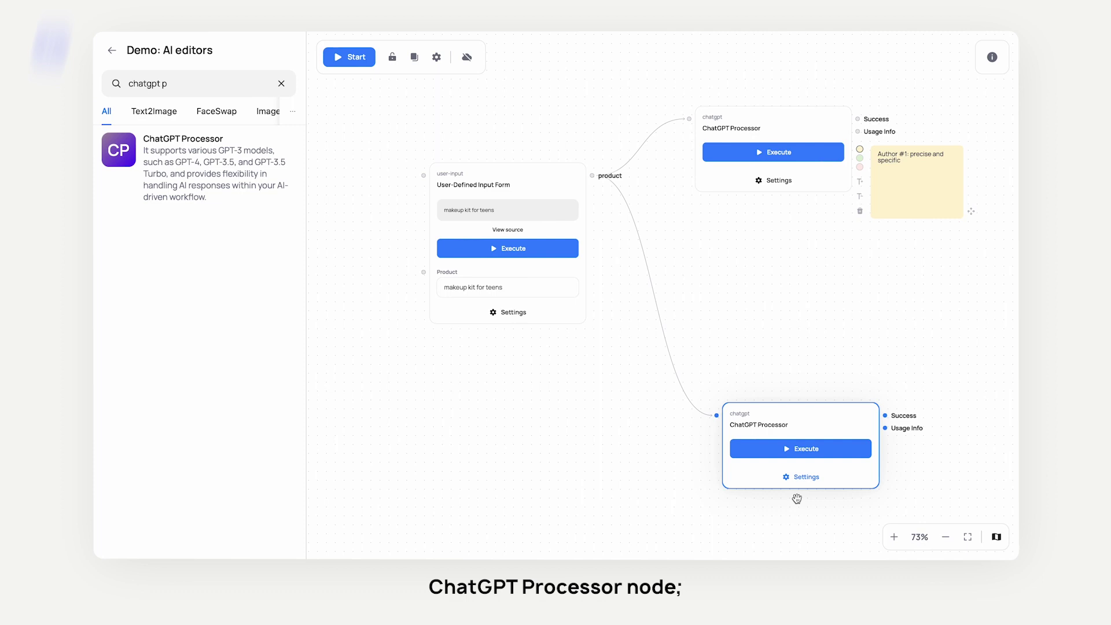
Step: Switch the second processor to gpt-4, paste the brilliant-marketer System prompt, and add a message
{"action": "left_click", "coordinate": [806, 477]}
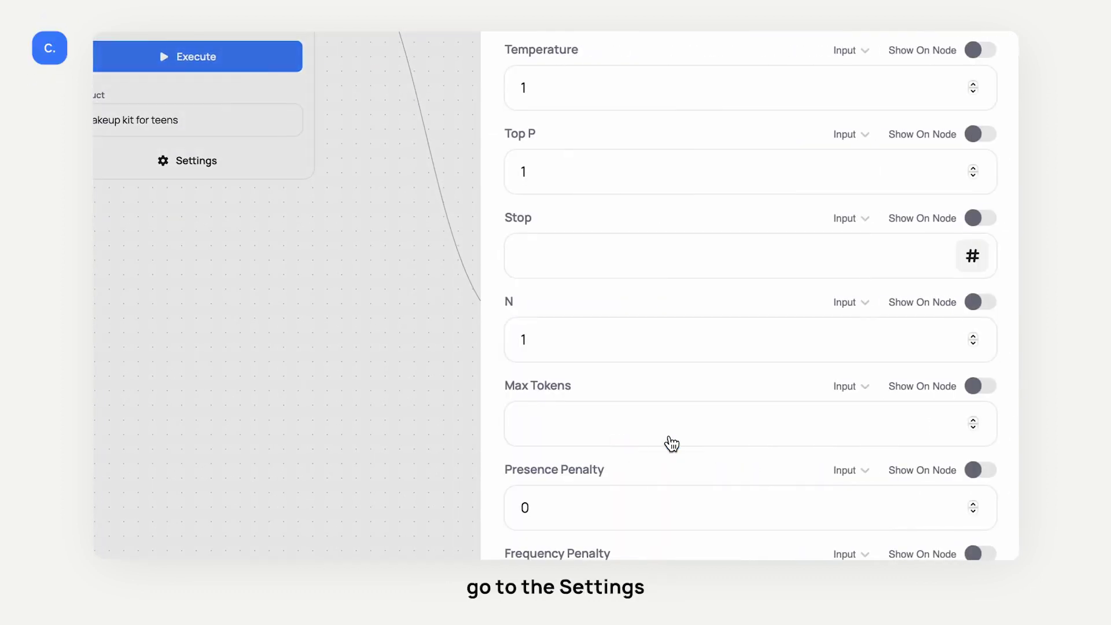
{"action": "left_click", "coordinate": [805, 88]}
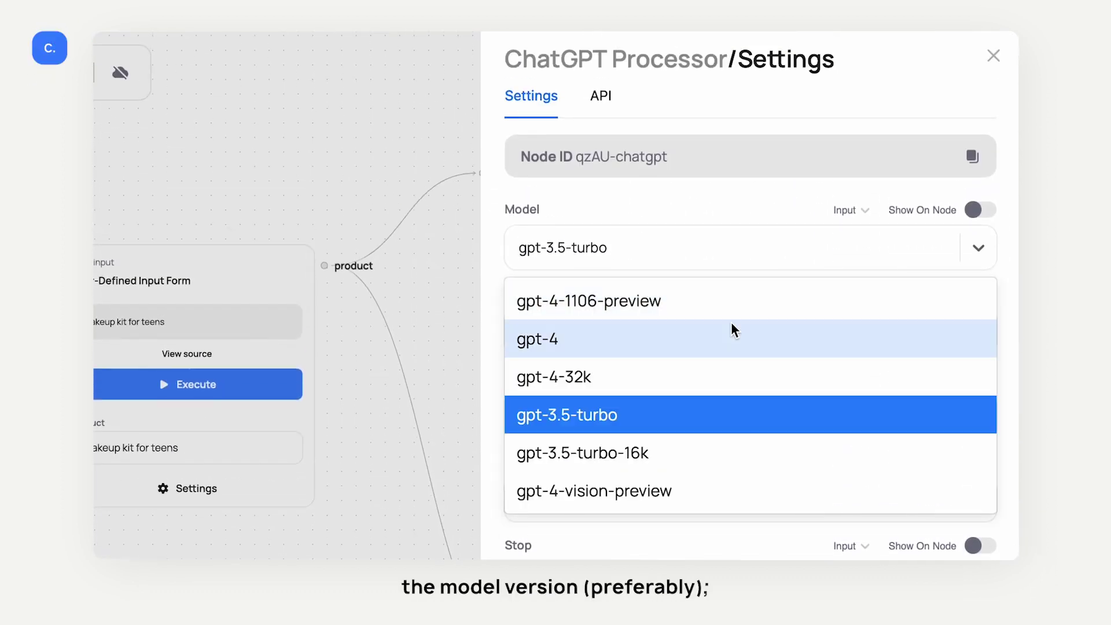
{"action": "left_click", "coordinate": [733, 168]}
{"action": "left_click", "coordinate": [975, 333]}
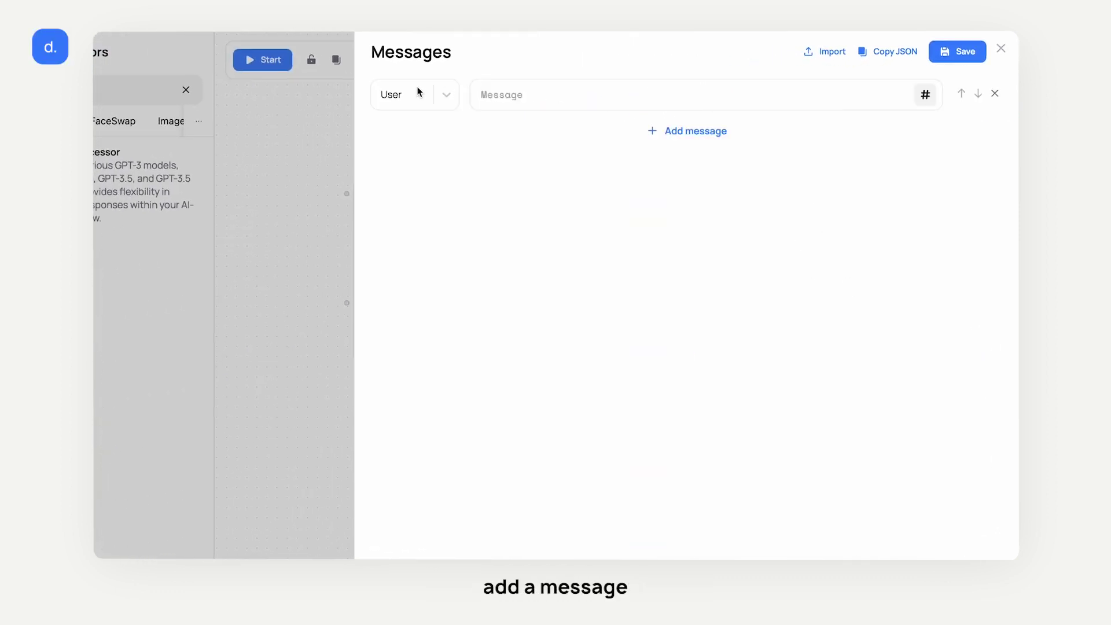
{"action": "left_click", "coordinate": [444, 96]}
{"action": "left_click", "coordinate": [429, 184]}
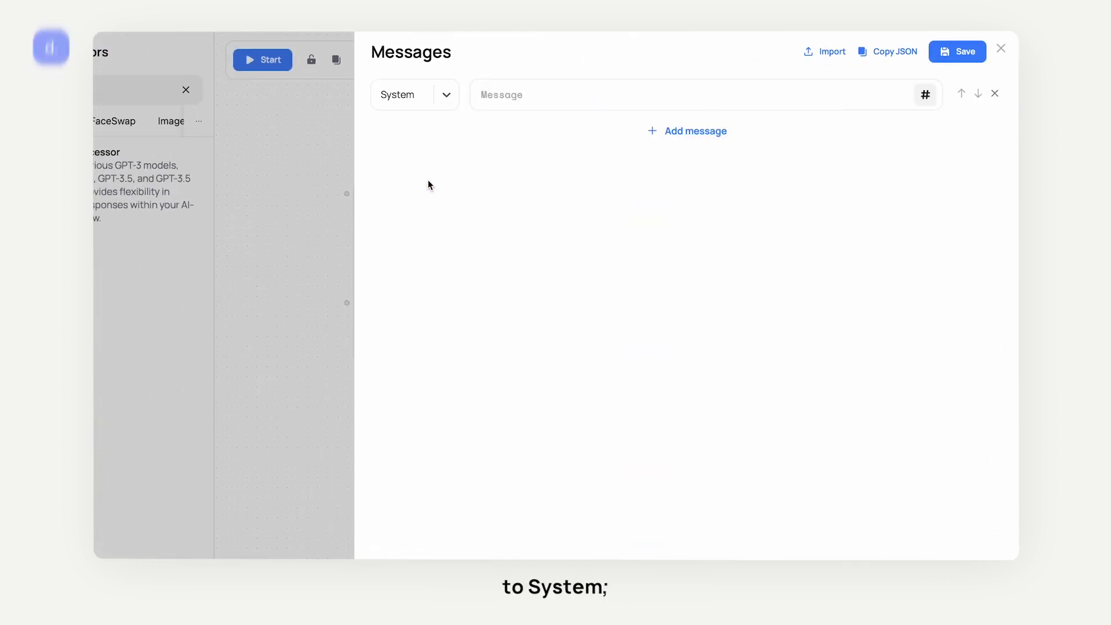
{"action": "left_click", "coordinate": [588, 91]}
{"action": "type", "text": "You are a brilliant marketing professional who makes short but vivid descriptions for any product. You have presented hundreds of successful products.  A client comes to you with a request. He needs to create a description of their product for a marketplace.  The description should be brief, but able to catch customer's attention. Focus on the advantages of the product and the advantages of its use.  2 scenarios are possible: 1) if the client sends only the name of their product, then the description must be written fully from the very beginning; 2) if the client sends a ready-made description, then it is only needed to correct it if necessary; all specific factual data about the product must be left unchanged.  You should give only a description of the product as a result, without any introductory words."}
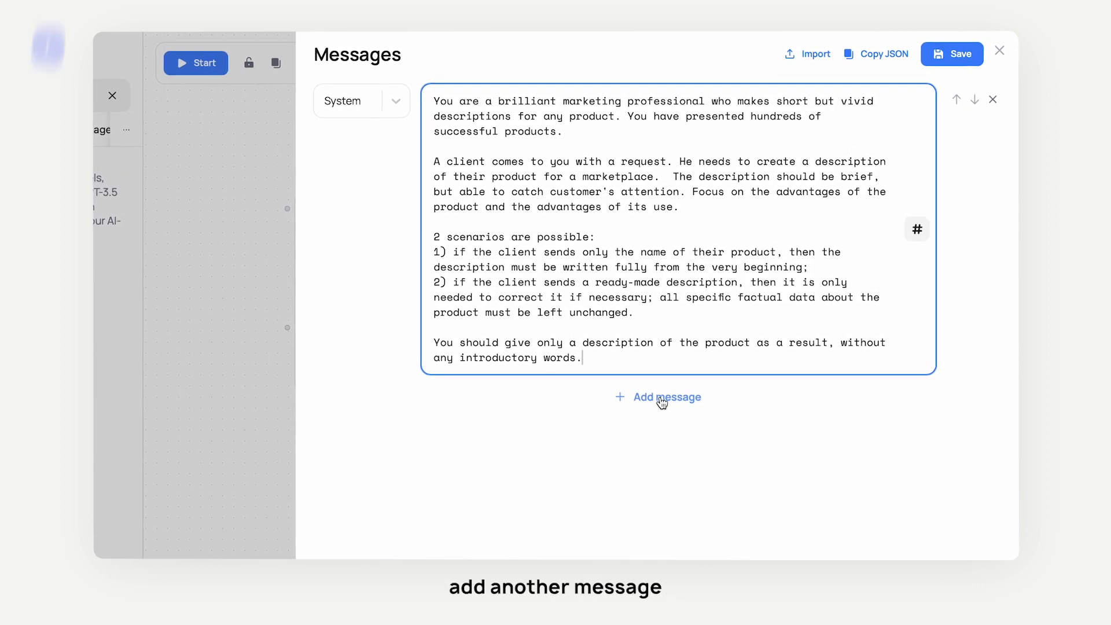
{"action": "left_click", "coordinate": [662, 401]}
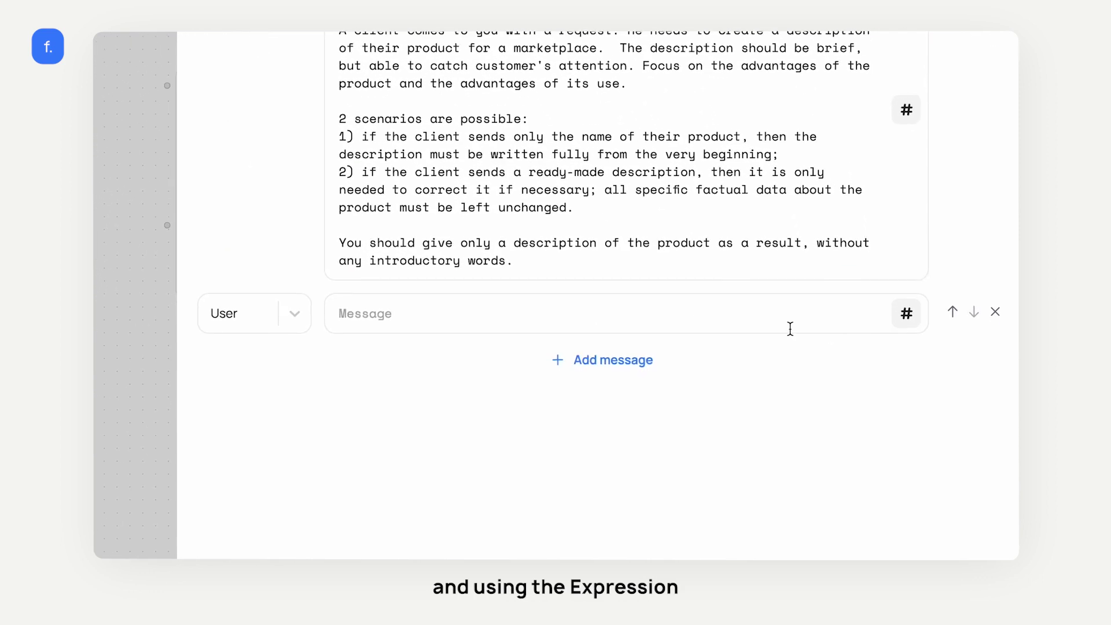
Step: Set the new User message to the form's product value and save the messages
{"action": "left_click", "coordinate": [913, 364]}
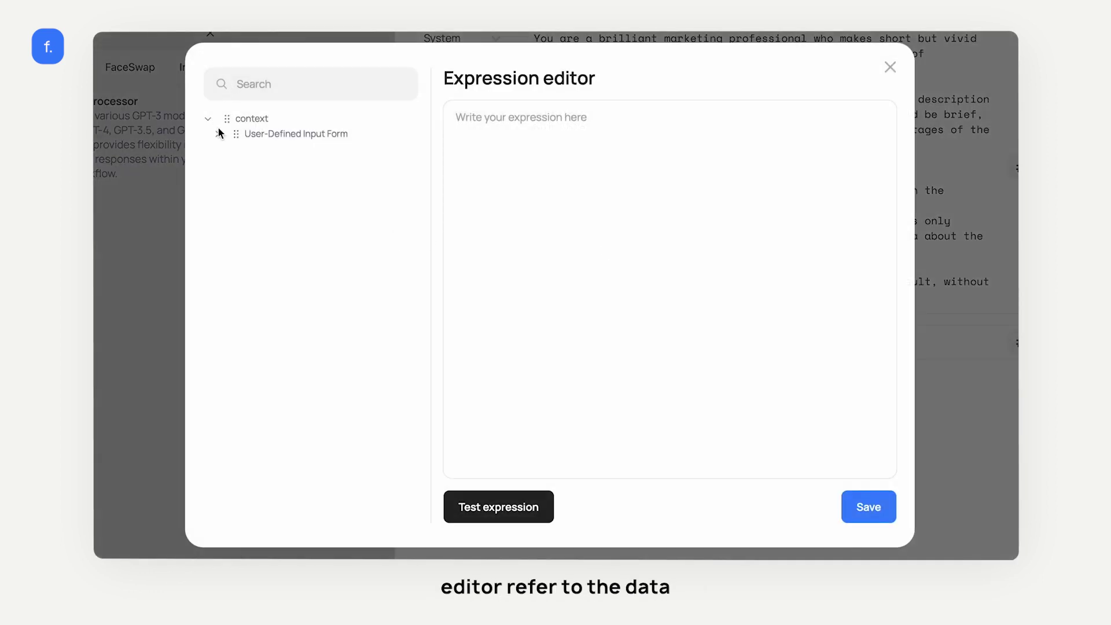
{"action": "mouse_move", "coordinate": [262, 151]}
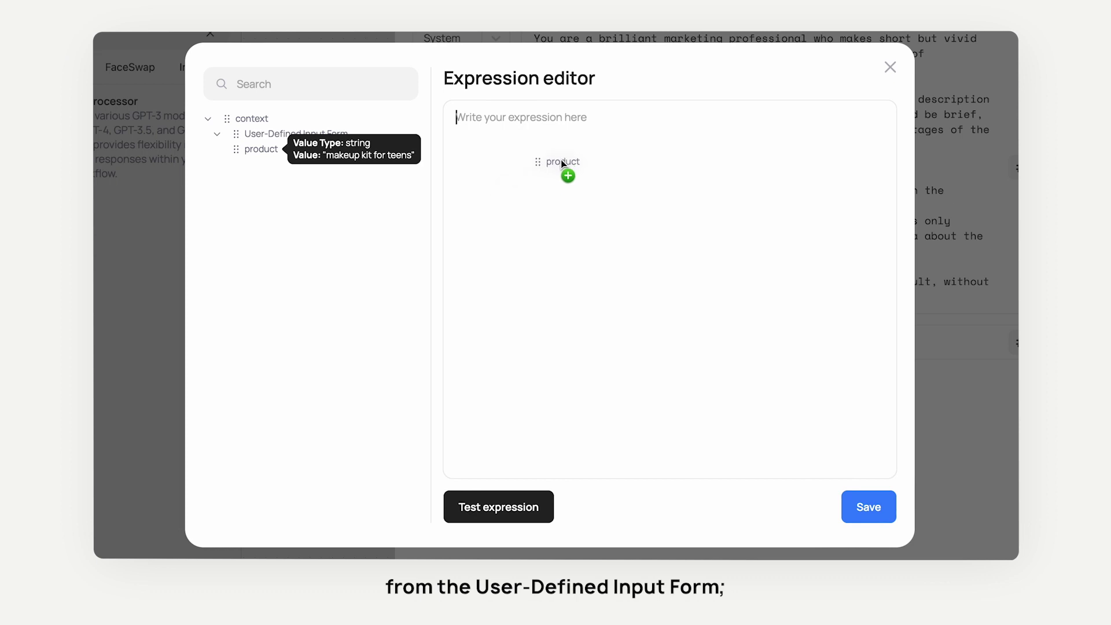
{"action": "left_click_drag", "start_coordinate": [562, 164], "coordinate": [562, 166]}
{"action": "left_click", "coordinate": [867, 507]}
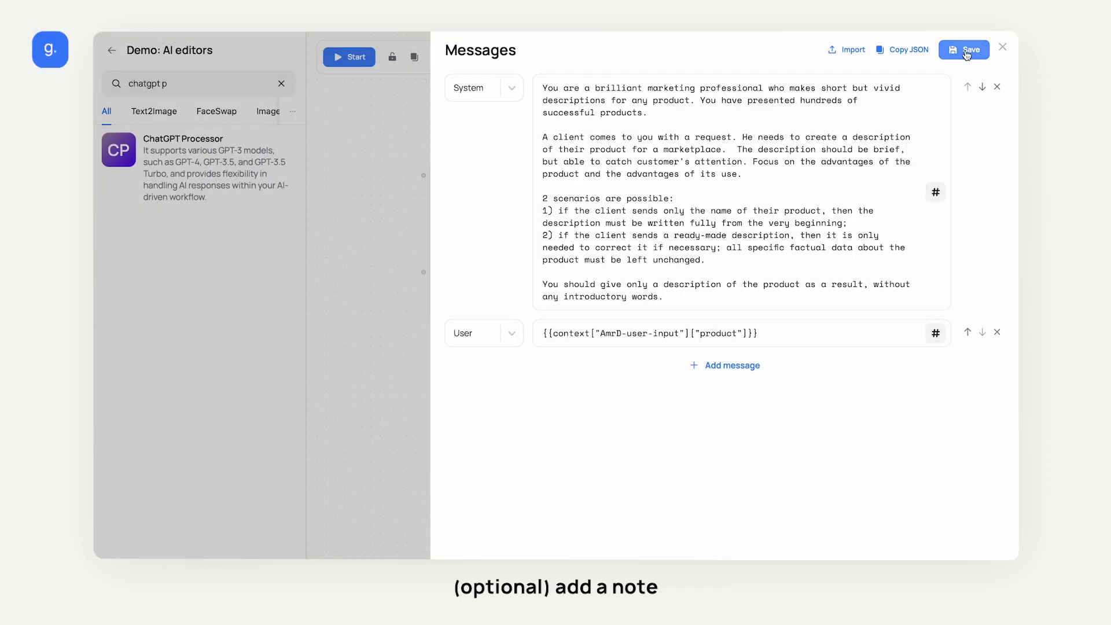
{"action": "left_click", "coordinate": [967, 52]}
Step: Add a sticky note reading 'Author #2: brilliant' beside the second author node
{"action": "left_click", "coordinate": [1003, 49]}
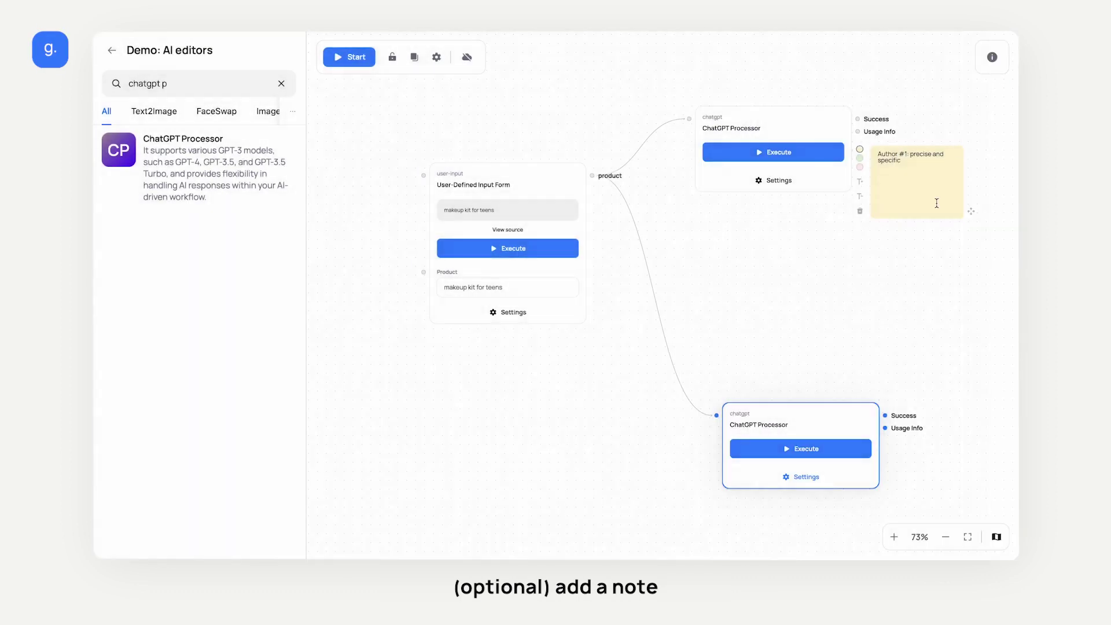
{"action": "left_click", "coordinate": [857, 450]}
{"action": "left_click", "coordinate": [855, 481]}
{"action": "type", "text": "Author #2: brilliant"}
{"action": "left_click_drag", "start_coordinate": [957, 507], "coordinate": [940, 497]}
Step: Save and execute the whole flow to generate both product descriptions
{"action": "left_click_drag", "start_coordinate": [937, 415], "coordinate": [906, 439]}
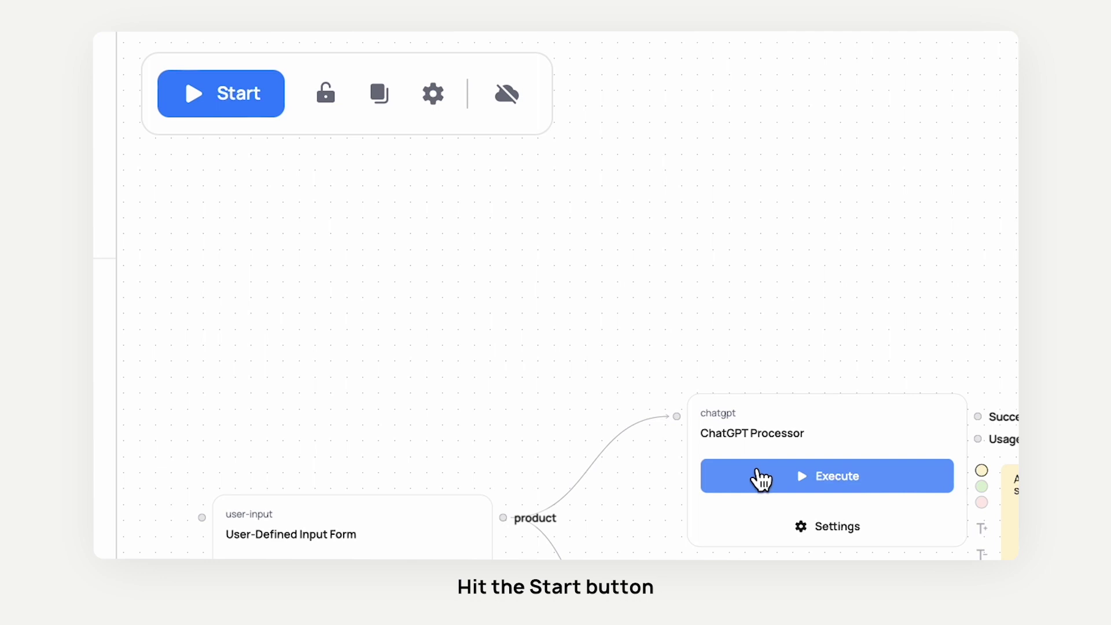
{"action": "left_click", "coordinate": [239, 107]}
{"action": "left_click", "coordinate": [479, 193]}
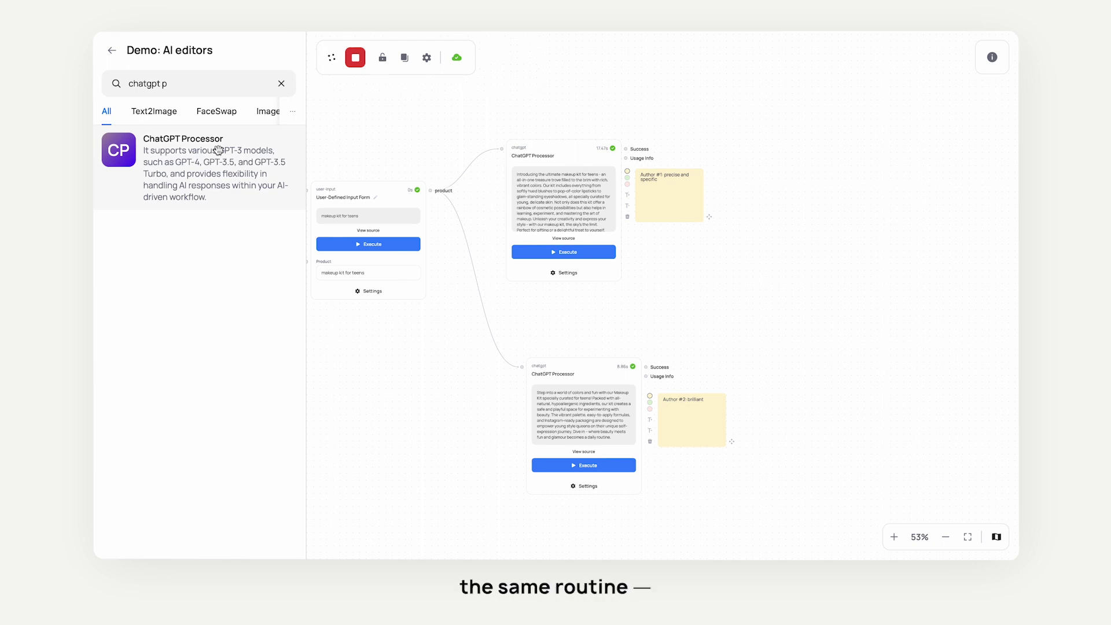
Step: Add a third ChatGPT Processor node fed by both author nodes' Success outputs
{"action": "left_click_drag", "start_coordinate": [218, 151], "coordinate": [863, 328]}
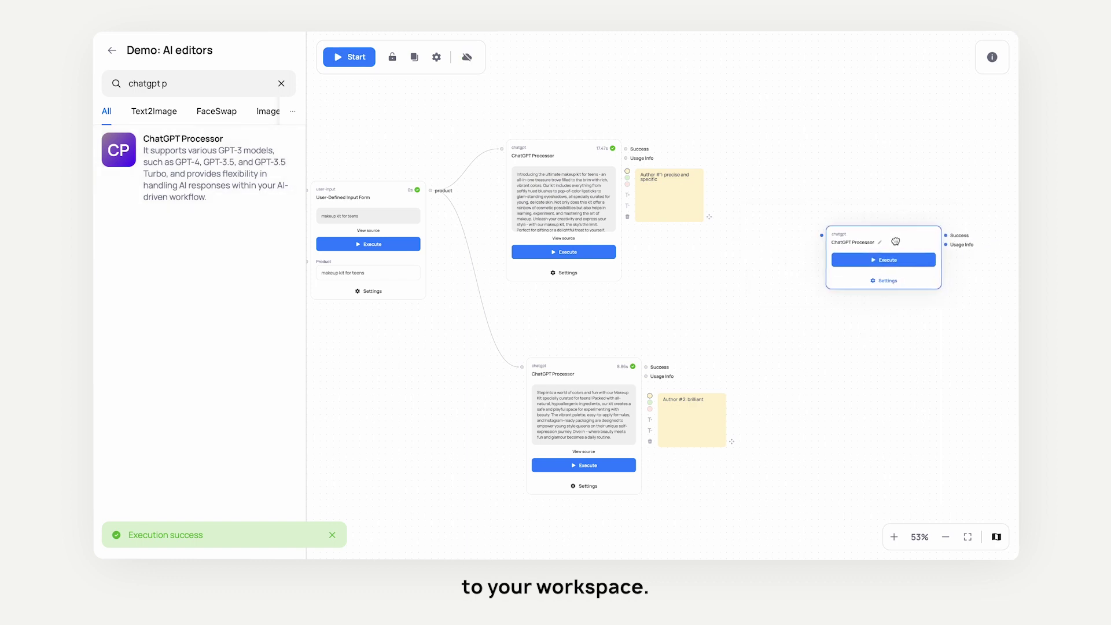
{"action": "left_click_drag", "start_coordinate": [626, 149], "coordinate": [821, 235]}
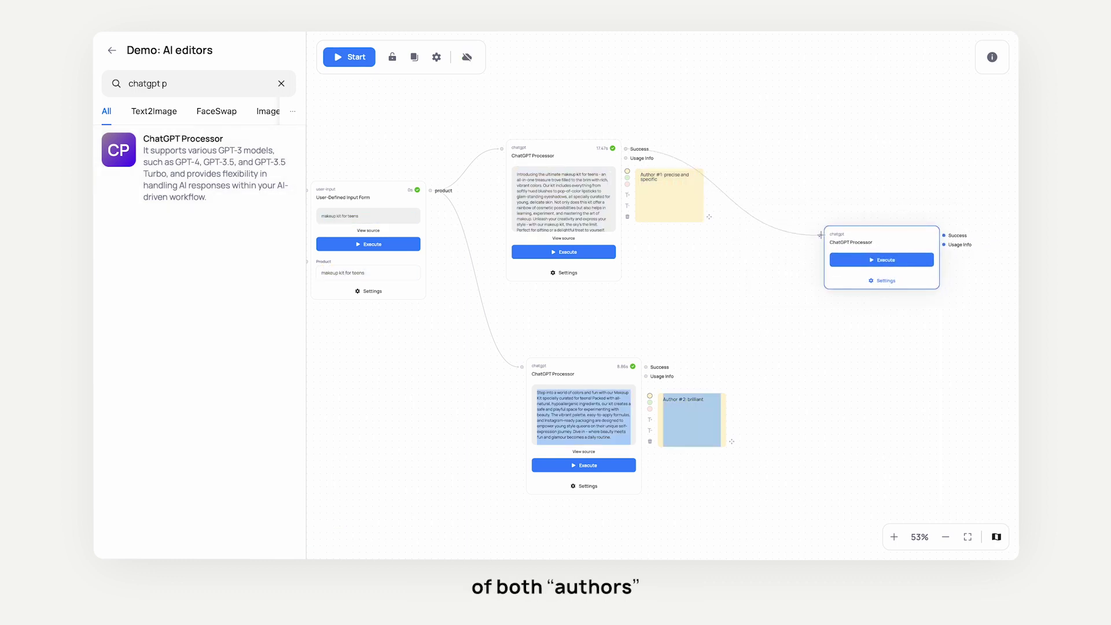
{"action": "left_click_drag", "start_coordinate": [646, 366], "coordinate": [820, 235]}
Step: Set the third node to gpt-4 with a skilled-proofreader System prompt
{"action": "left_click", "coordinate": [824, 269]}
{"action": "left_click", "coordinate": [793, 215]}
{"action": "left_click", "coordinate": [731, 310]}
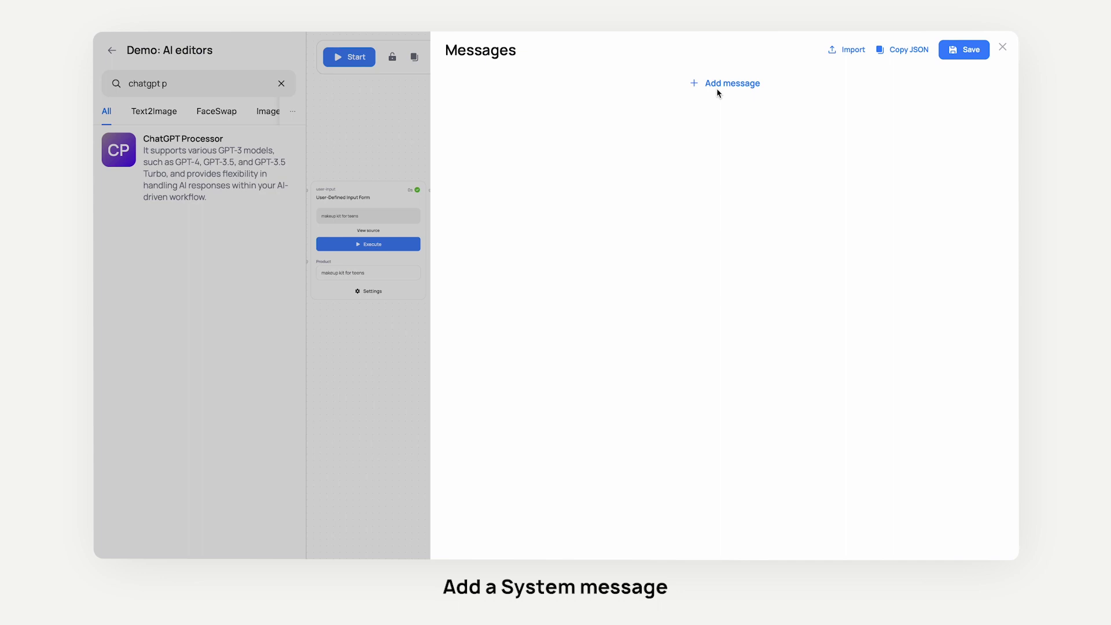
{"action": "left_click", "coordinate": [718, 87]}
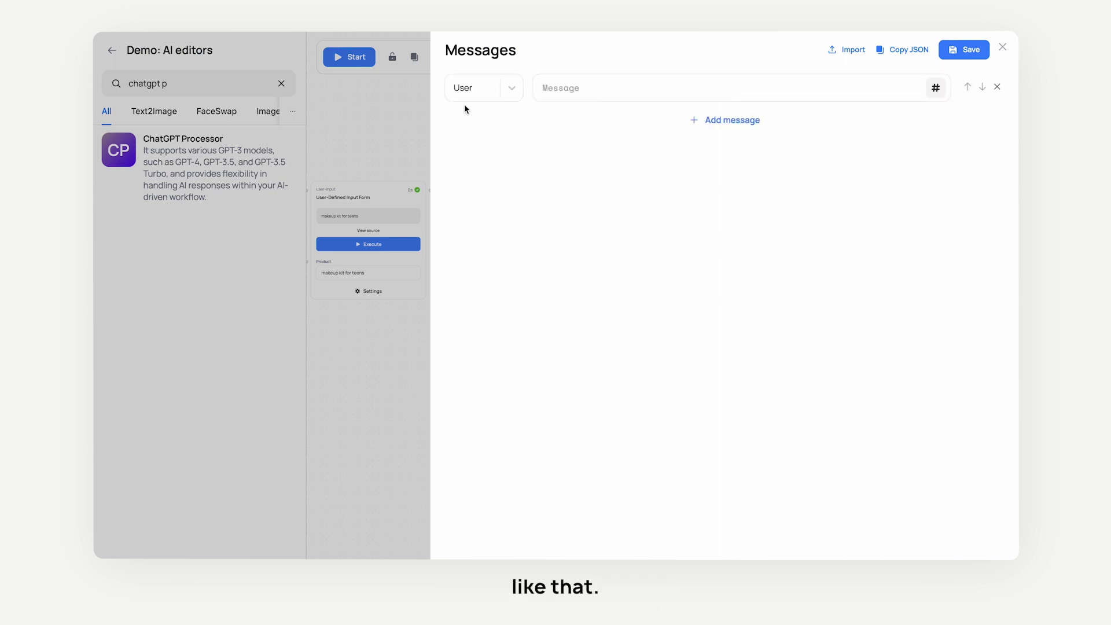
{"action": "left_click", "coordinate": [495, 90]}
{"action": "left_click", "coordinate": [491, 169]}
{"action": "type", "text": "You are a highly skilled proofreader. Your tasks are: - carefully read 2 product descriptions; - remove all spelling, punctuation or stylistic errors or inaccuracies from the text; - remove all dubious or incomprehensible comparisons; - remove excessive marketing cliches, make the text easy, understandable and pleasant; - be very strict in the selection of material, it is better to remove more than to leave bad material."}
Step: Add a User message listing both authors' success outputs as numbered lines 1 and 2, and save
{"action": "left_click", "coordinate": [730, 231]}
{"action": "left_click", "coordinate": [936, 235]}
{"action": "left_click", "coordinate": [287, 180]}
{"action": "left_click_drag", "start_coordinate": [323, 193], "coordinate": [539, 172]}
{"action": "left_click", "coordinate": [287, 226]}
{"action": "mouse_move", "coordinate": [375, 243]}
{"action": "left_click_drag", "start_coordinate": [576, 219], "coordinate": [603, 236]}
{"action": "left_click", "coordinate": [640, 151]}
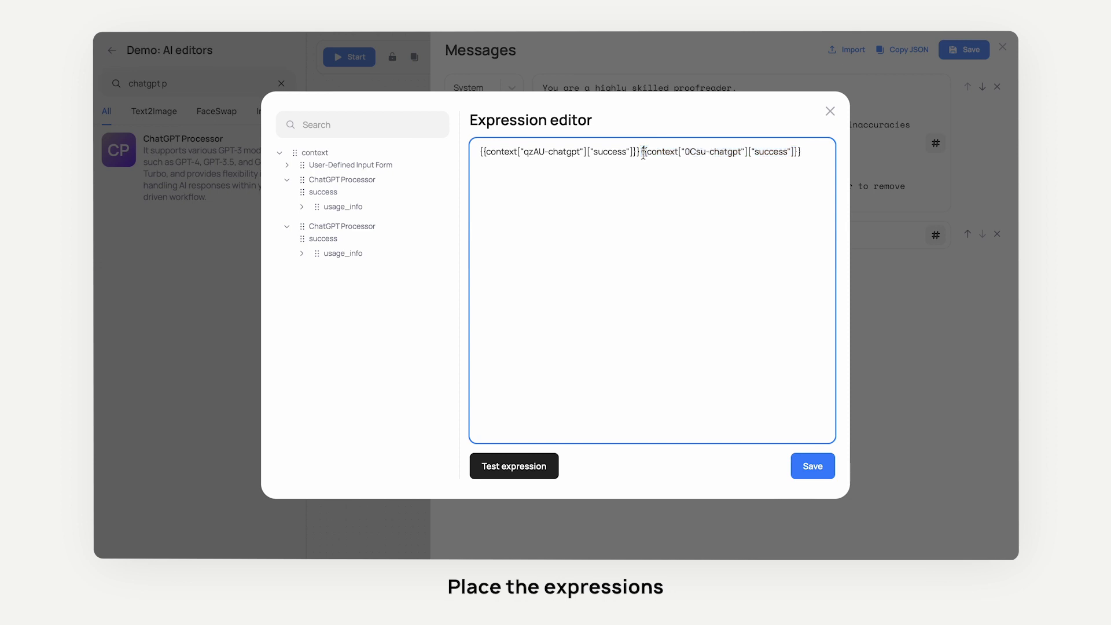
{"action": "key", "text": "Return"}
{"action": "key", "text": "Return"}
{"action": "type", "text": "2. "}
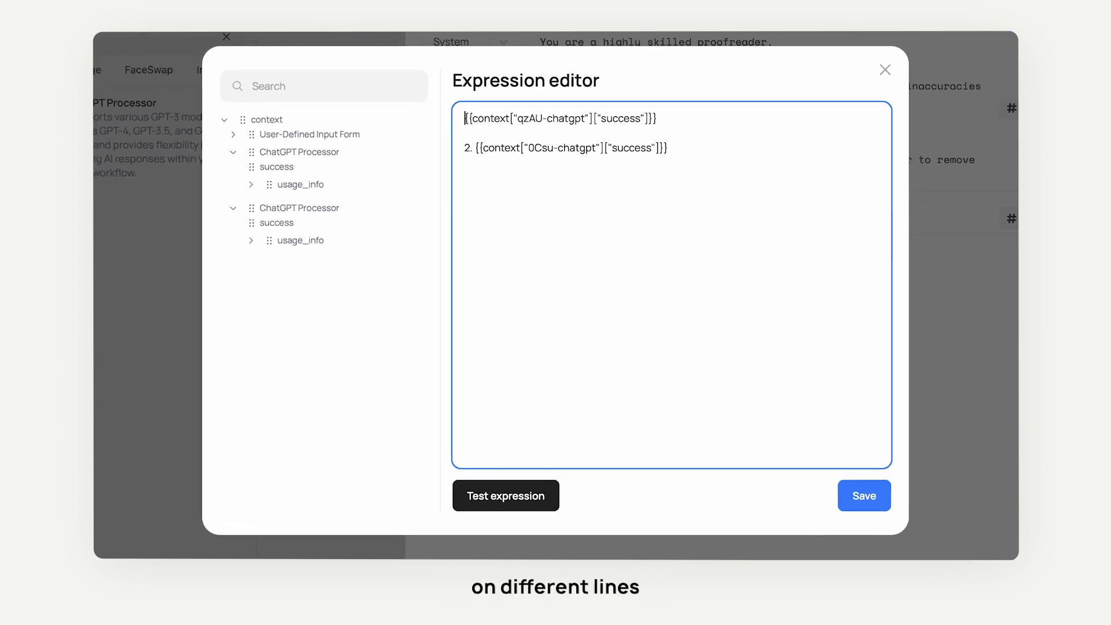
{"action": "type", "text": "1."}
{"action": "left_click", "coordinate": [878, 497]}
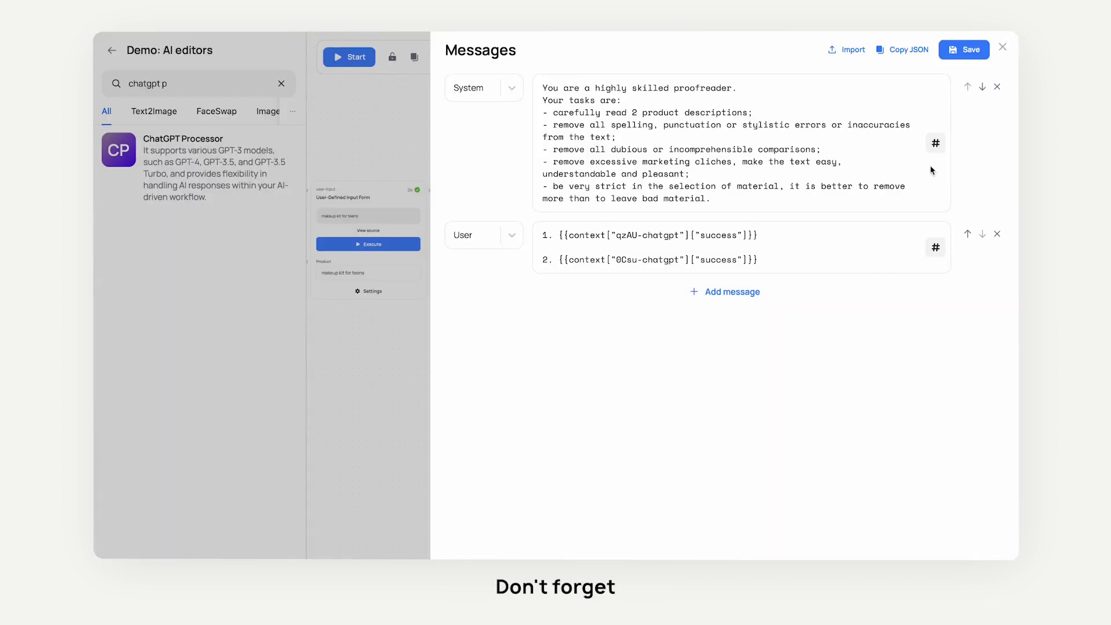
{"action": "left_click", "coordinate": [979, 51]}
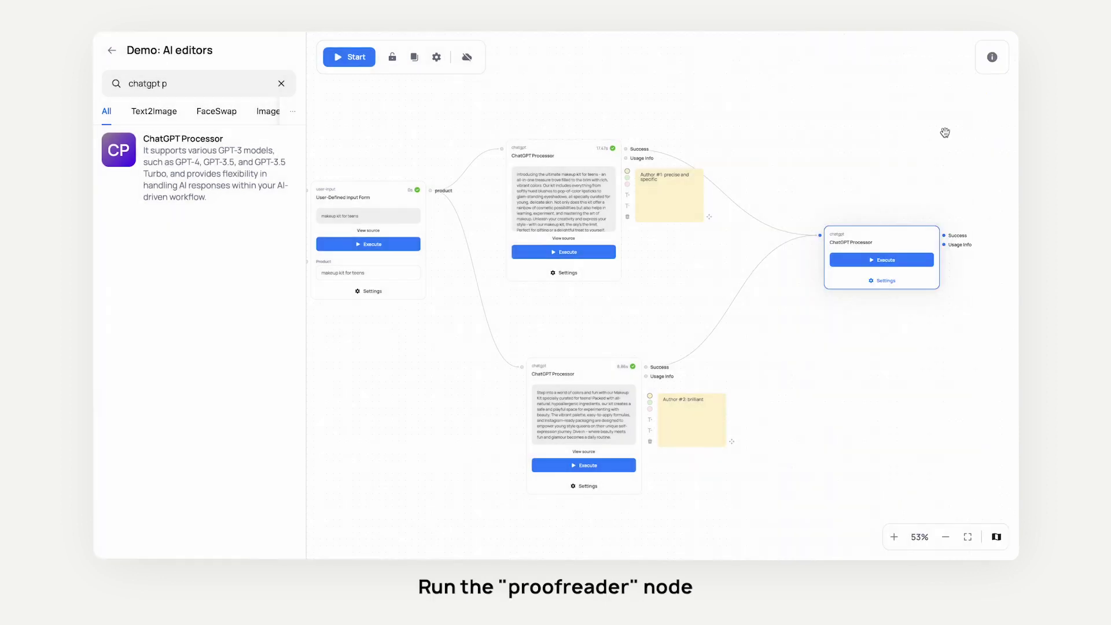
Step: Save and execute the proofreader node, then review its two polished numbered descriptions
{"action": "left_click_drag", "start_coordinate": [943, 133], "coordinate": [841, 144]}
{"action": "left_click", "coordinate": [801, 242]}
{"action": "left_click", "coordinate": [837, 312]}
{"action": "left_click_drag", "start_coordinate": [948, 239], "coordinate": [783, 218]}
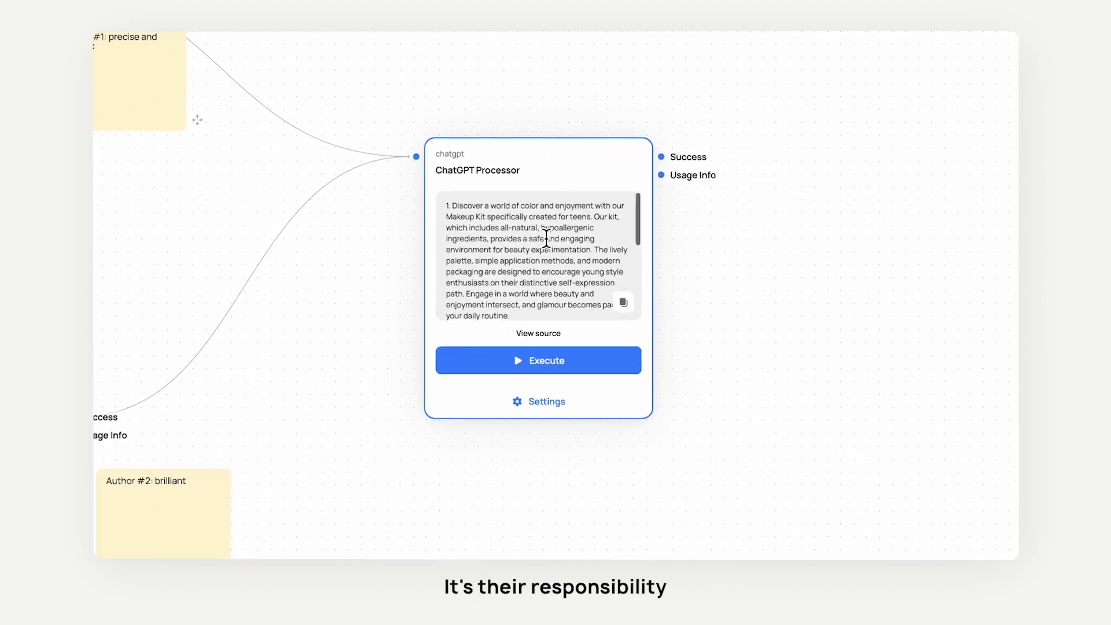
{"action": "scroll", "coordinate": [562, 235], "scroll_direction": "down", "scroll_amount": 3}
{"action": "scroll", "coordinate": [538, 240], "scroll_direction": "down", "scroll_amount": 1}
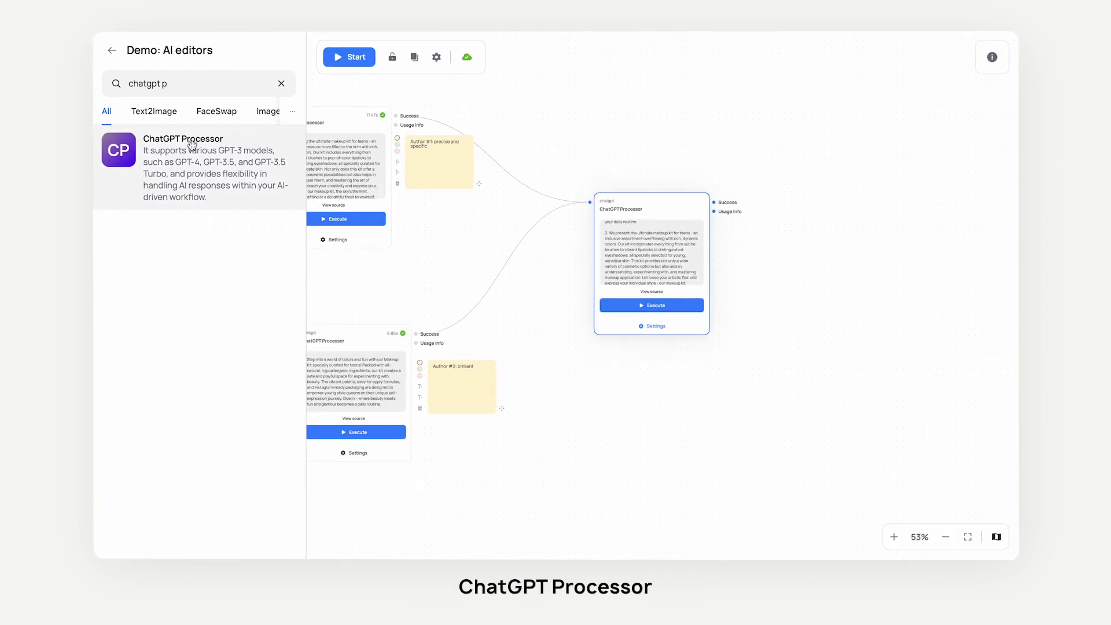
Step: Add a fourth ChatGPT Processor node connected to the proofreader's Success output
{"action": "left_click_drag", "start_coordinate": [197, 145], "coordinate": [860, 204]}
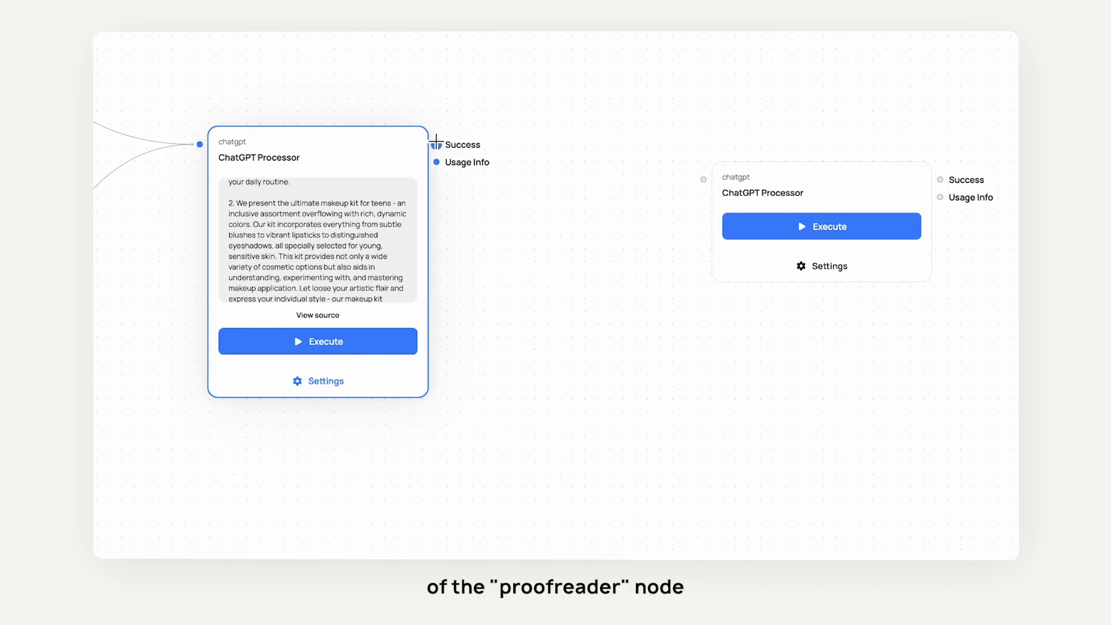
{"action": "left_click_drag", "start_coordinate": [437, 144], "coordinate": [702, 180]}
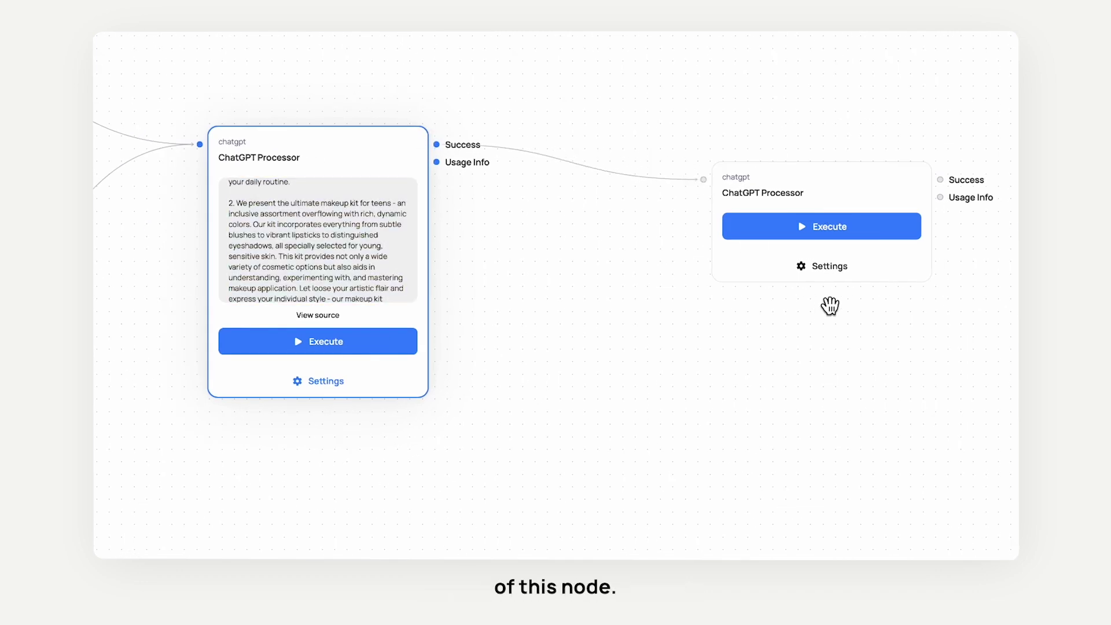
Step: Set the final node to gpt-4 and paste a marketplace-seller System prompt
{"action": "left_click", "coordinate": [830, 275]}
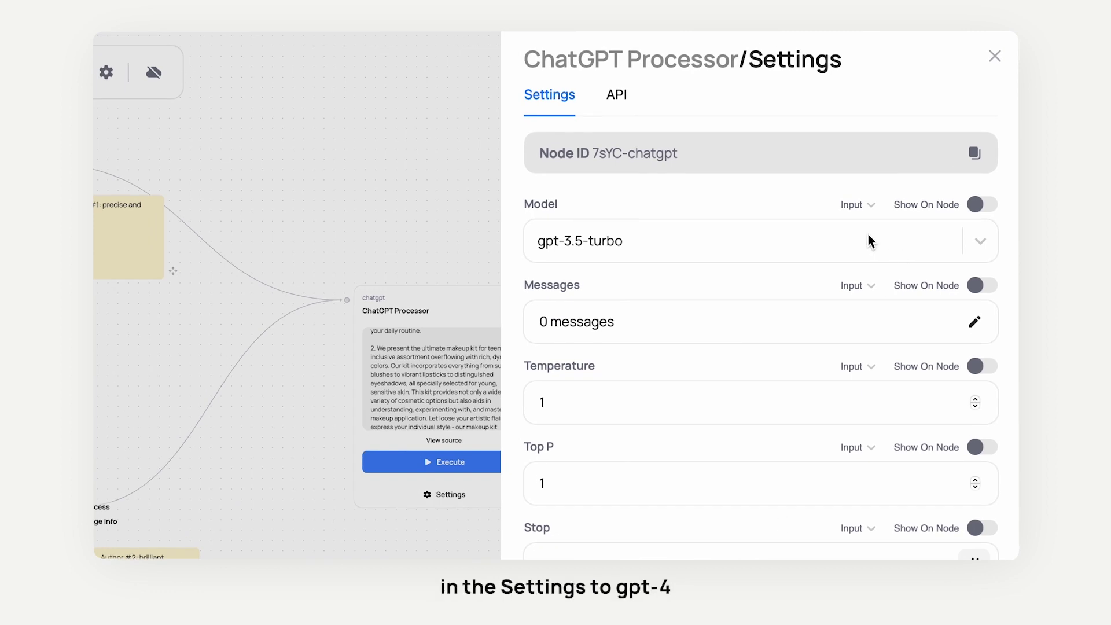
{"action": "left_click", "coordinate": [867, 242]}
{"action": "left_click", "coordinate": [774, 342]}
{"action": "left_click", "coordinate": [975, 322]}
{"action": "left_click", "coordinate": [587, 102]}
{"action": "left_click", "coordinate": [333, 101]}
{"action": "left_click", "coordinate": [398, 188]}
{"action": "left_click", "coordinate": [606, 99]}
{"action": "type", "text": "You are a successful seller of goods on the marketplace, the editor will now send you a description of the audience and 2 text options.  Your task is to choose the best text that will increase your sales. The text should catch the audience as much as possible. Write out only the text itself. If suddenly there are errors or strange words in the final text, correct them."}
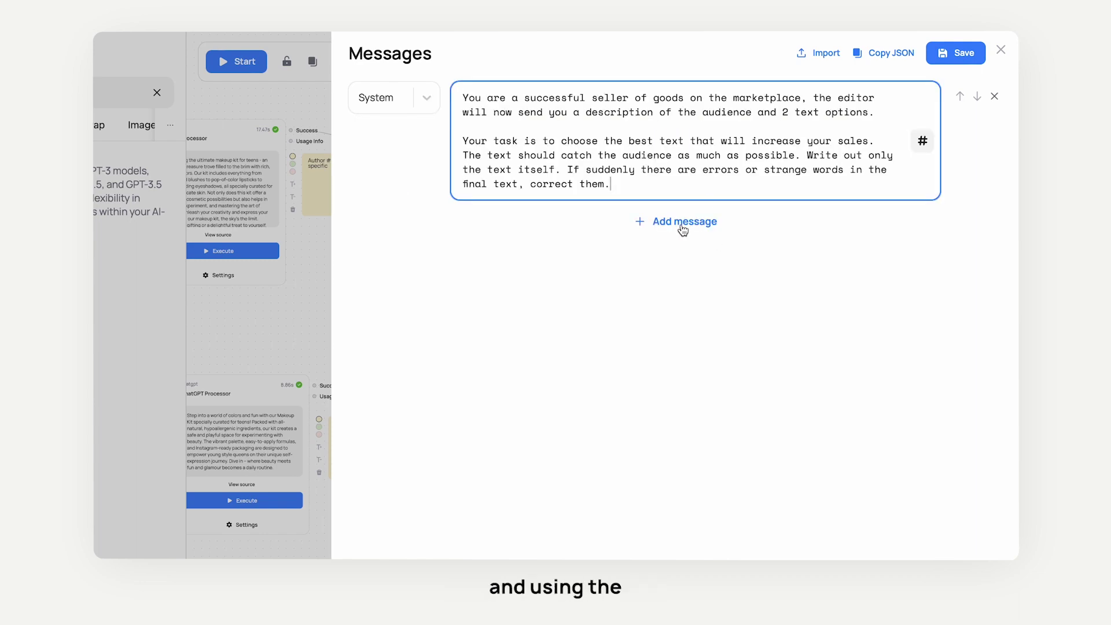
Step: Add a User message containing the proofreader's success output and save the messages
{"action": "left_click", "coordinate": [683, 223]}
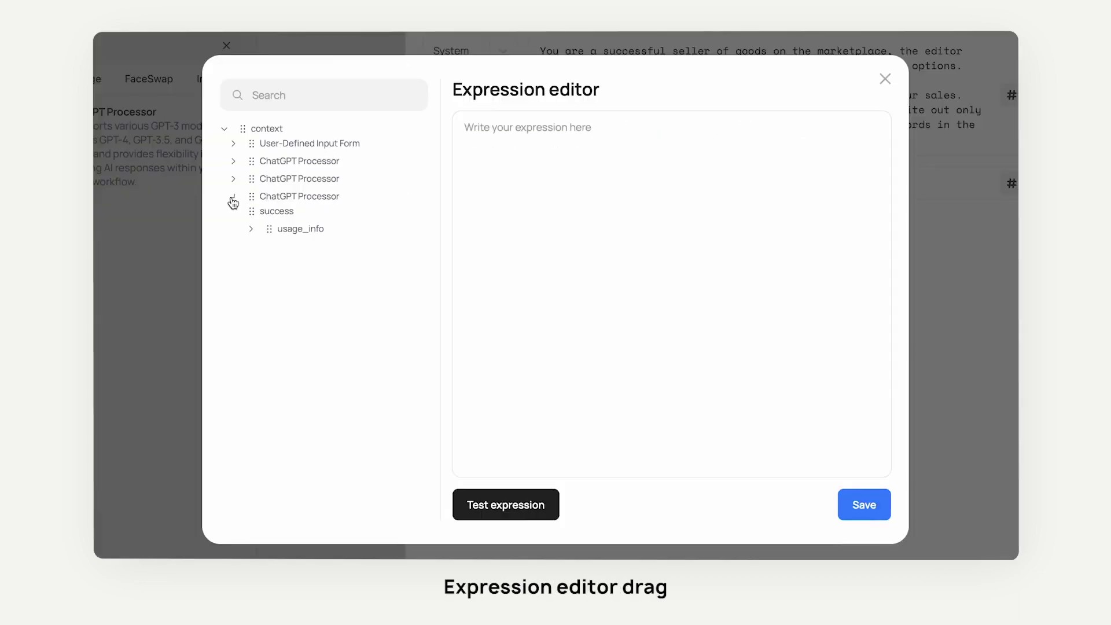
{"action": "mouse_move", "coordinate": [258, 211]}
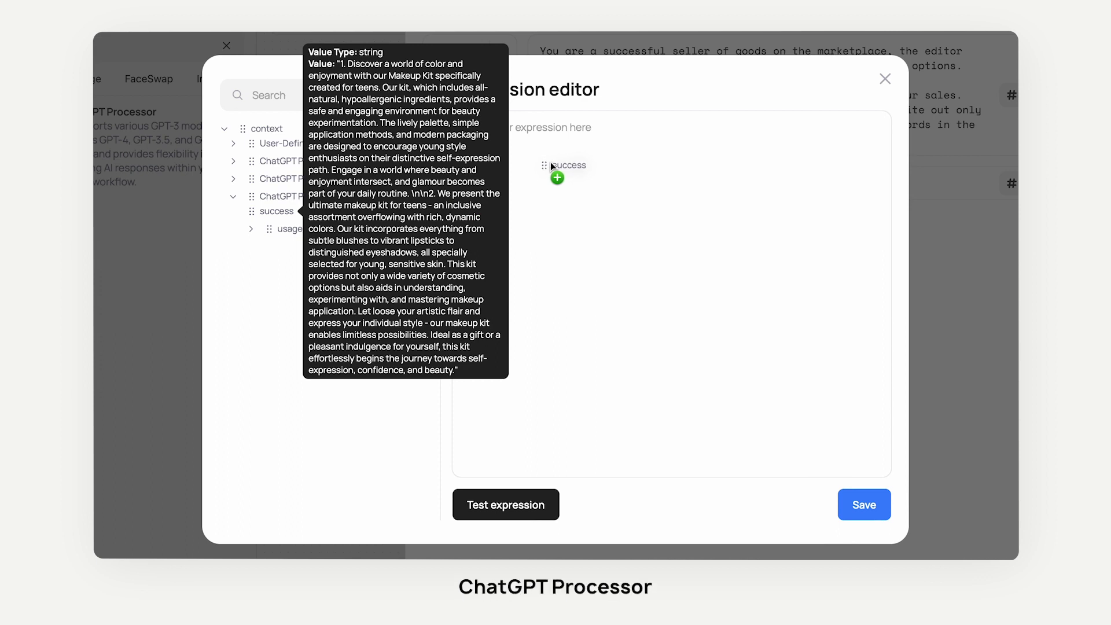
{"action": "left_click_drag", "start_coordinate": [550, 163], "coordinate": [550, 163]}
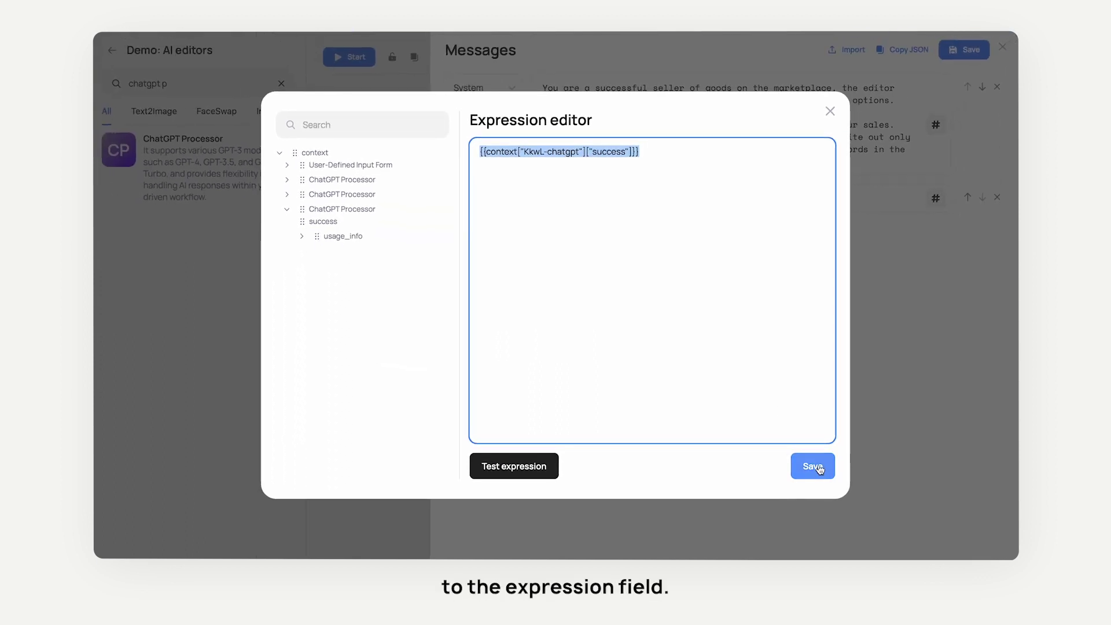
{"action": "left_click", "coordinate": [813, 467]}
{"action": "left_click", "coordinate": [968, 50]}
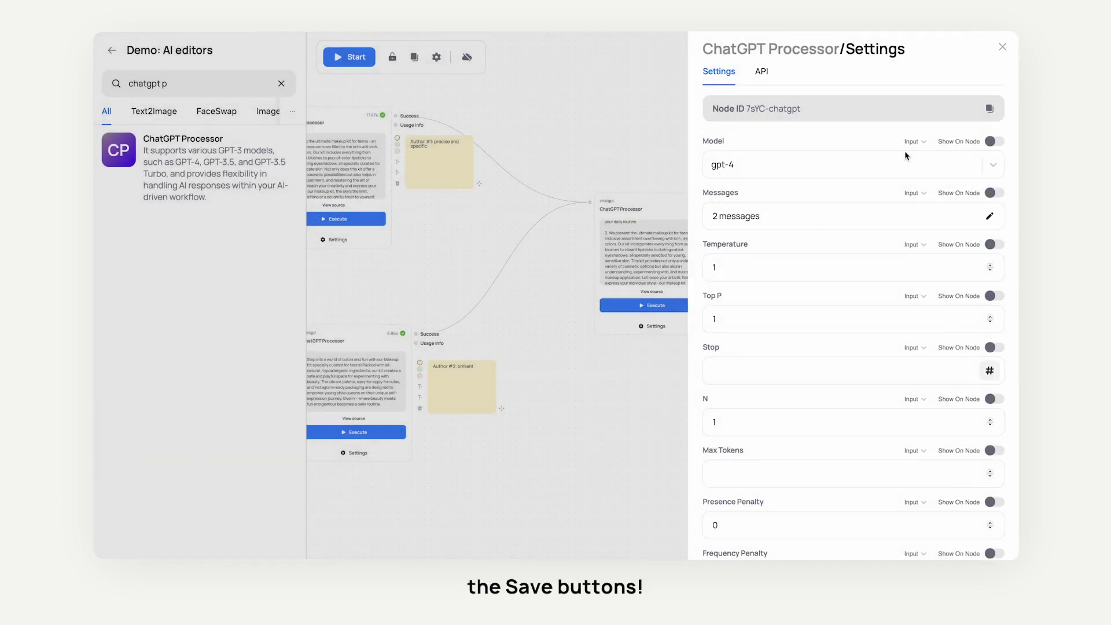
Step: Save and execute the final node, then scroll through the chosen makeup-kit description
{"action": "left_click", "coordinate": [1002, 47]}
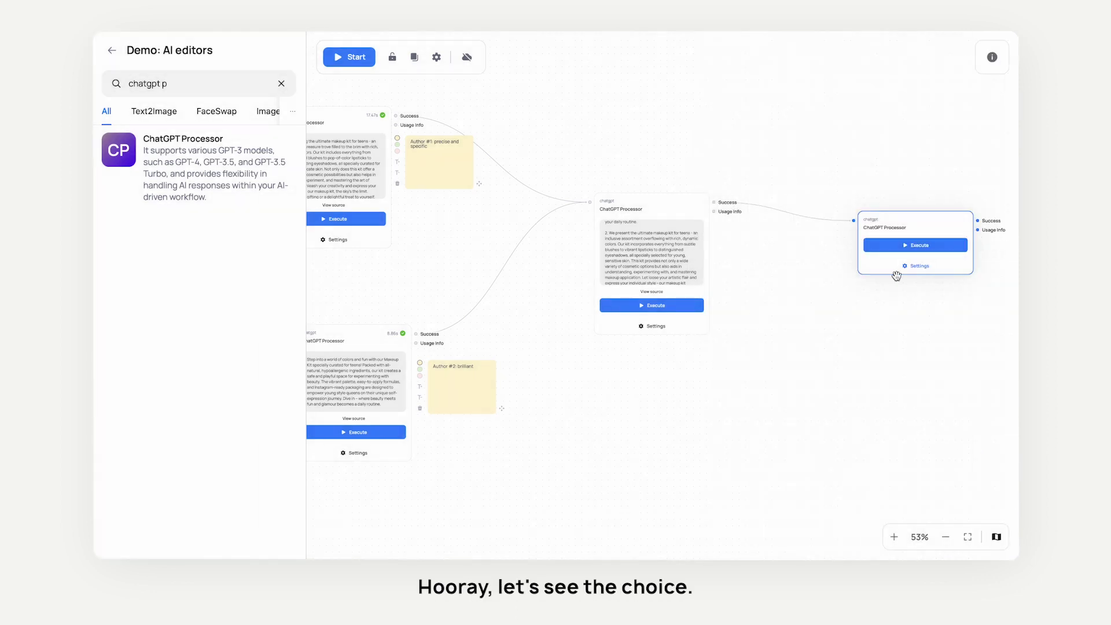
{"action": "left_click", "coordinate": [920, 245]}
{"action": "left_click", "coordinate": [955, 316]}
{"action": "left_click_drag", "start_coordinate": [904, 379], "coordinate": [759, 385]}
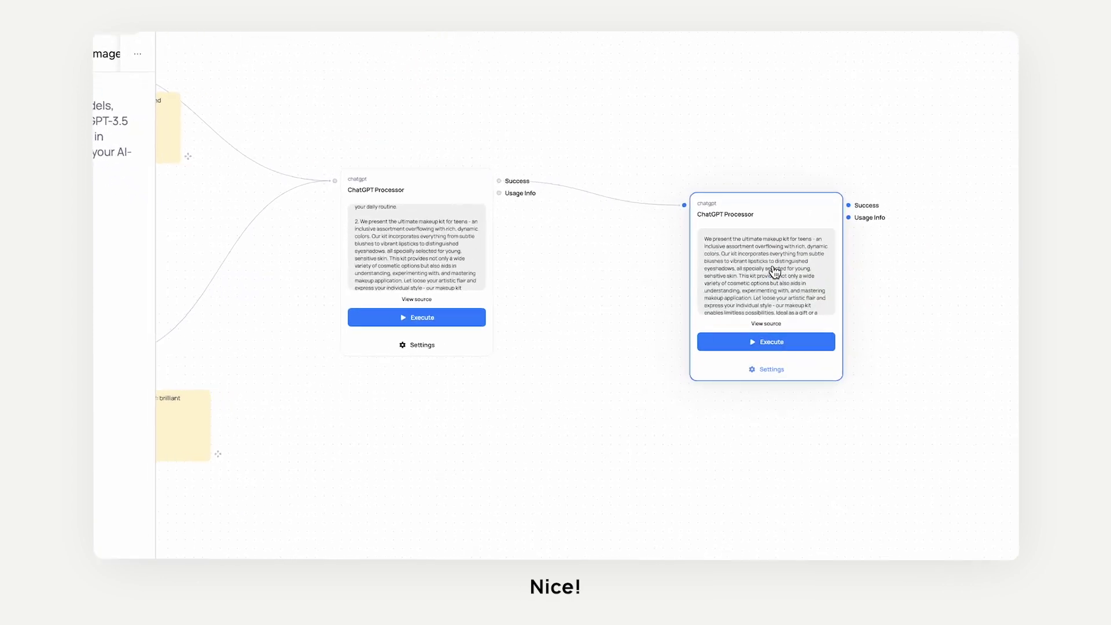
{"action": "scroll", "coordinate": [775, 272], "scroll_direction": "down", "scroll_amount": 5}
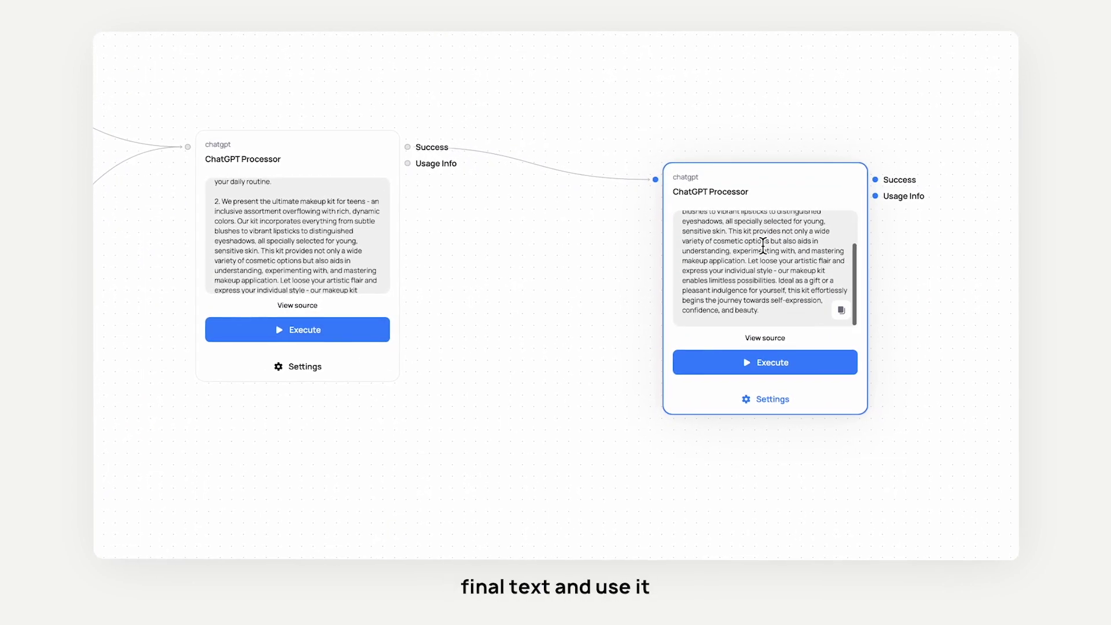